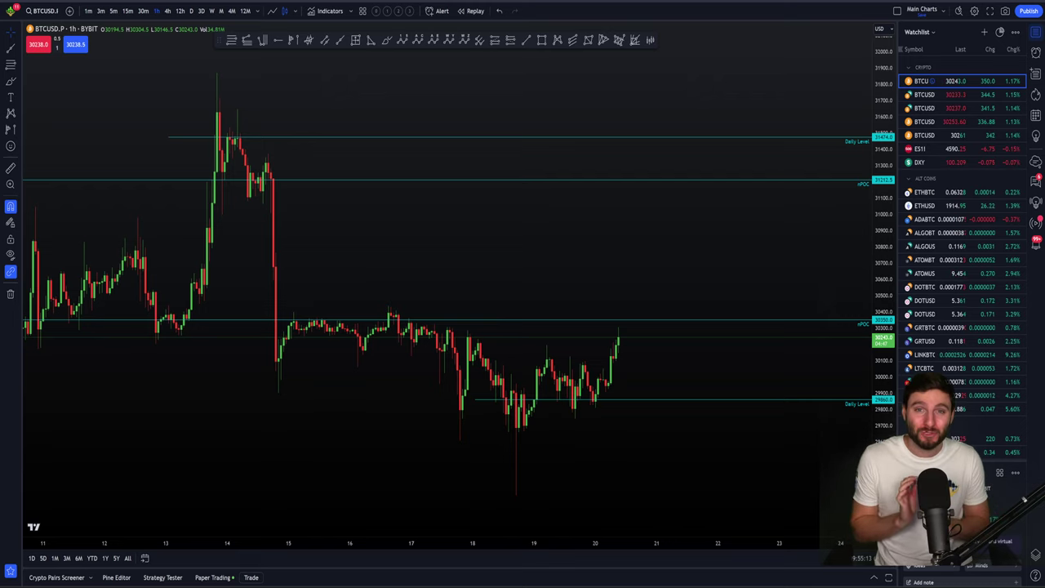
Step: Switch to the Discord trading channel and enlarge the chart screenshot posted on 13/07/2023 at 22:03
key(alt+Tab)
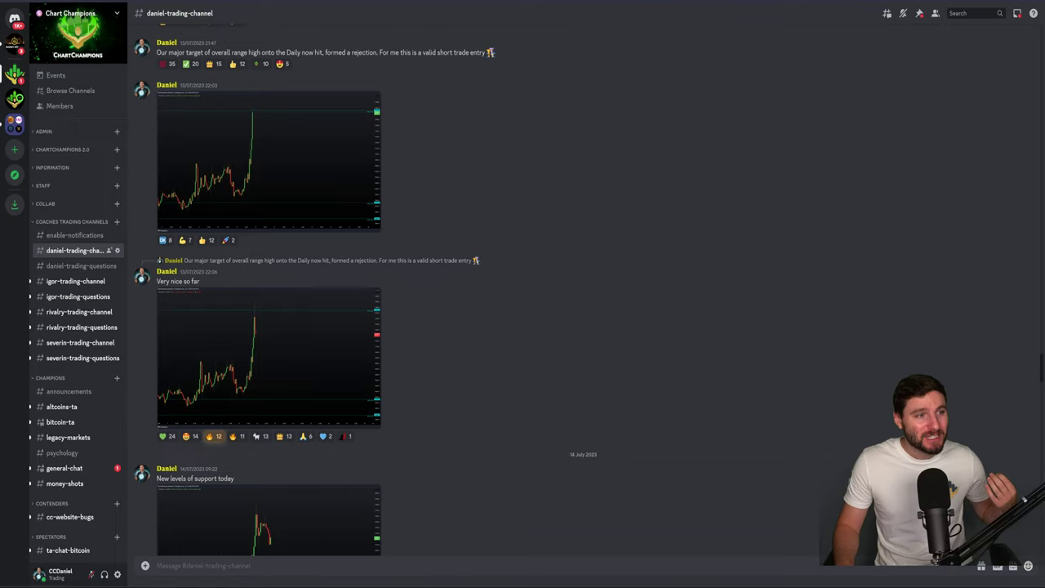
click(314, 167)
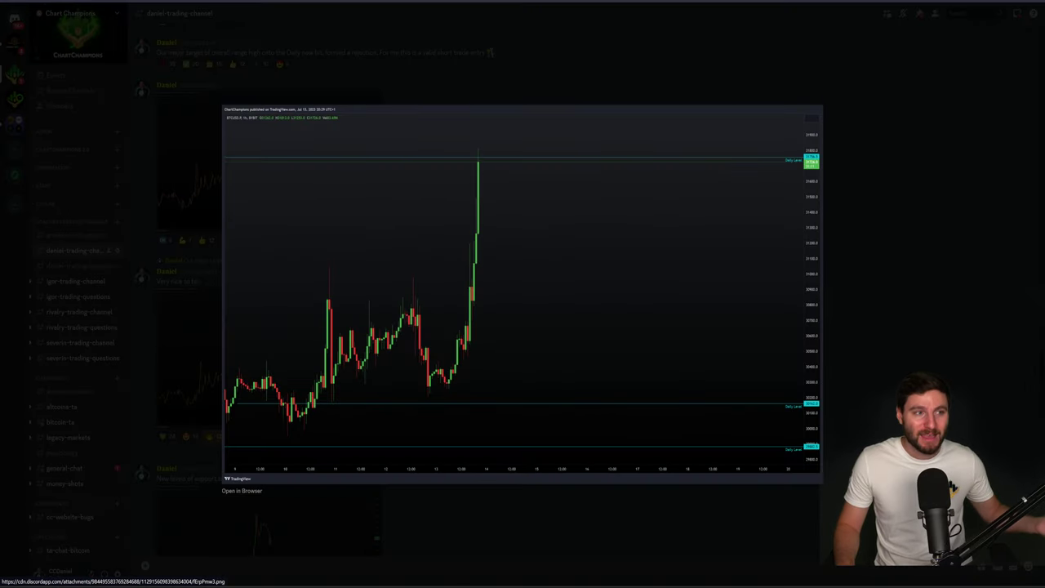
Step: Switch to TradingView and examine the hourly BTCUSD.P price action leading up to the 13 July high at the daily level
key(super+Tab)
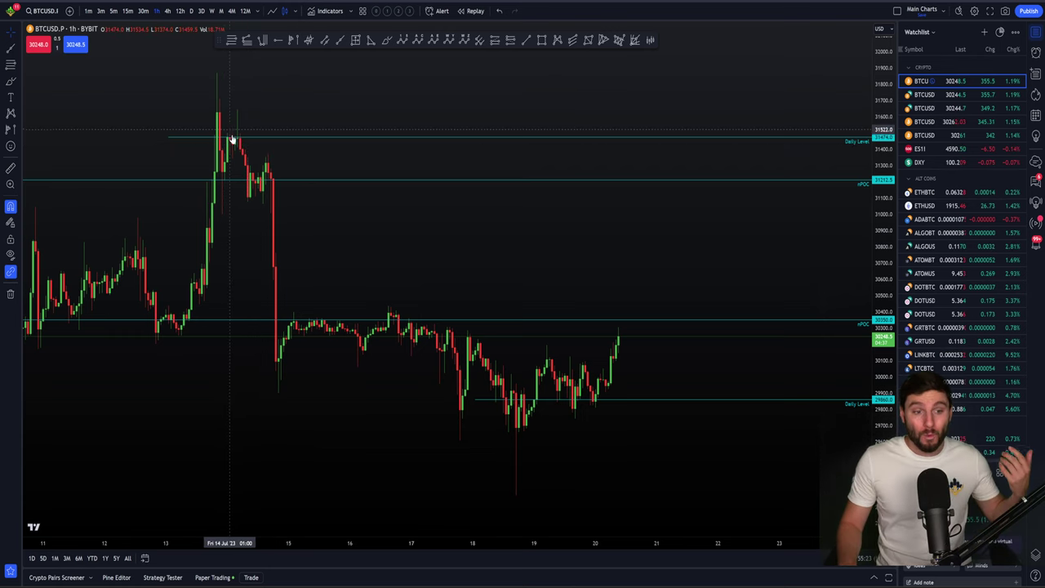
drag(178, 140, 788, 234)
scroll(787, 234, up, 3)
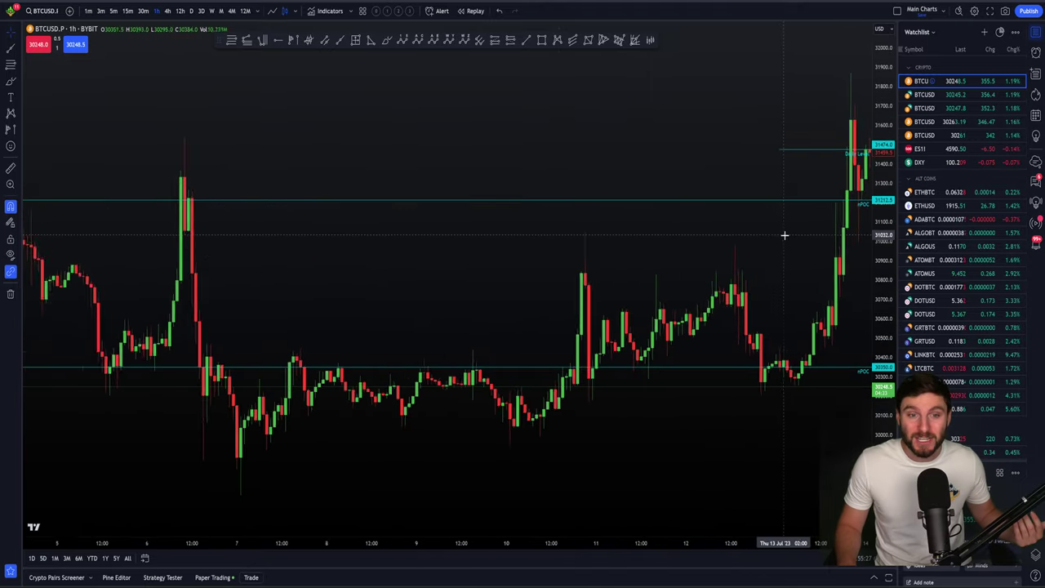
drag(757, 275, 777, 273)
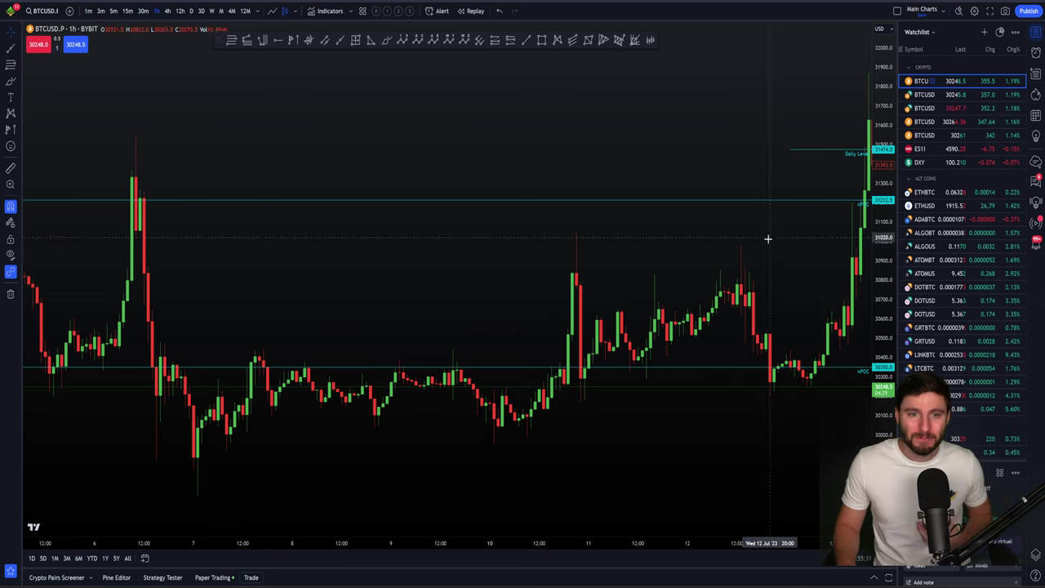
scroll(780, 245, down, 2)
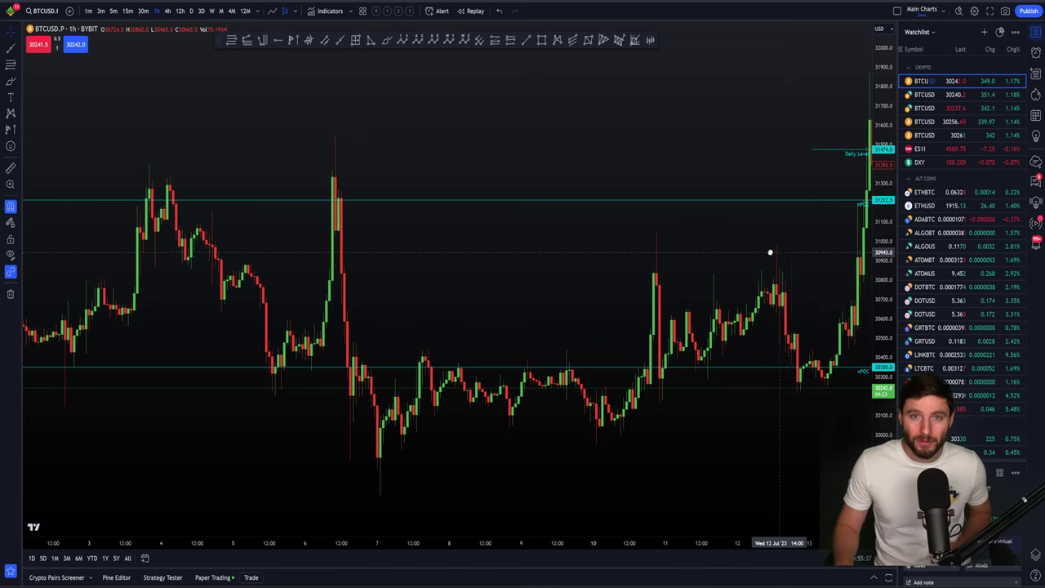
drag(770, 250, 275, 175)
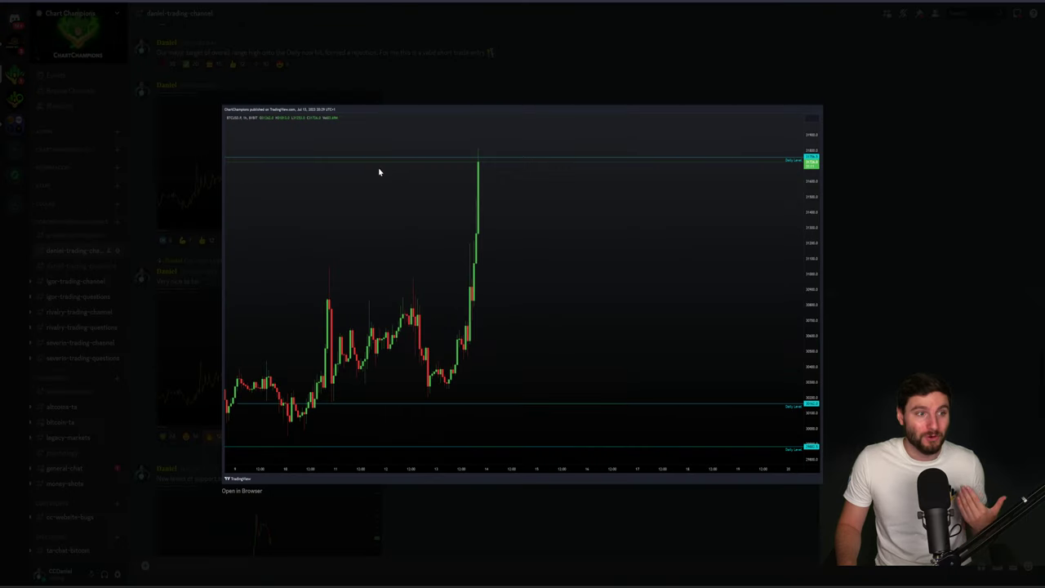
Step: In Discord, close the enlarged screenshot and view the chart attached to the "Very nice so far" reply
key(Escape)
click(297, 294)
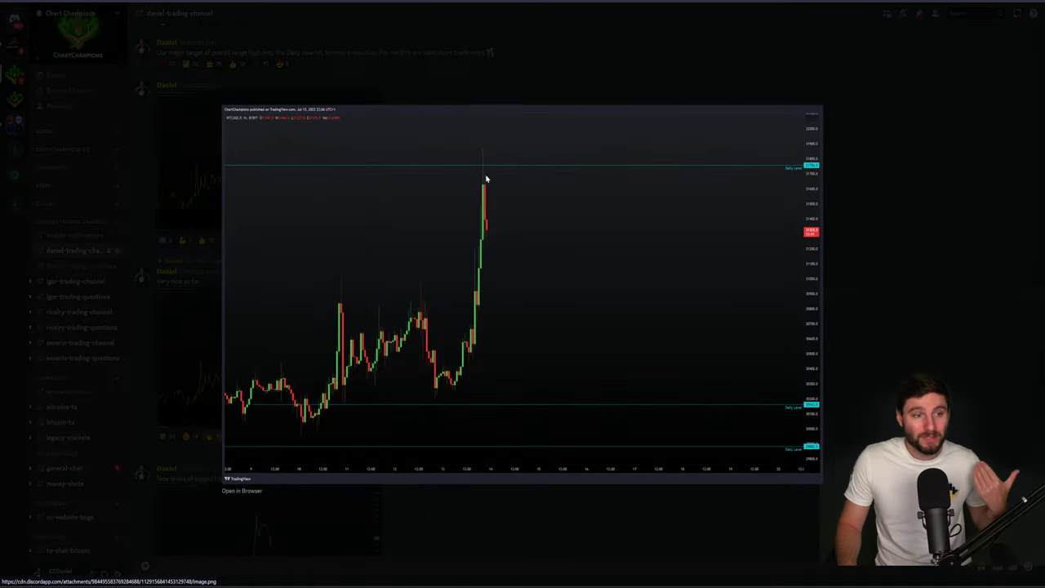
key(Escape)
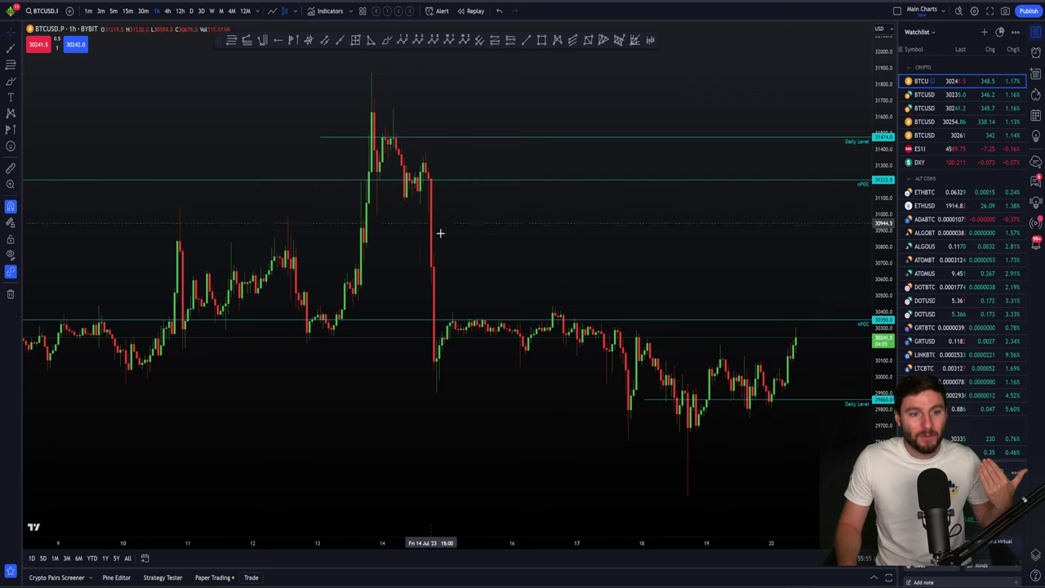
Step: Examine the hourly BTCUSD.P range from mid-June to 20 July against the daily levels and nPOC lines
scroll(670, 454, down, 3)
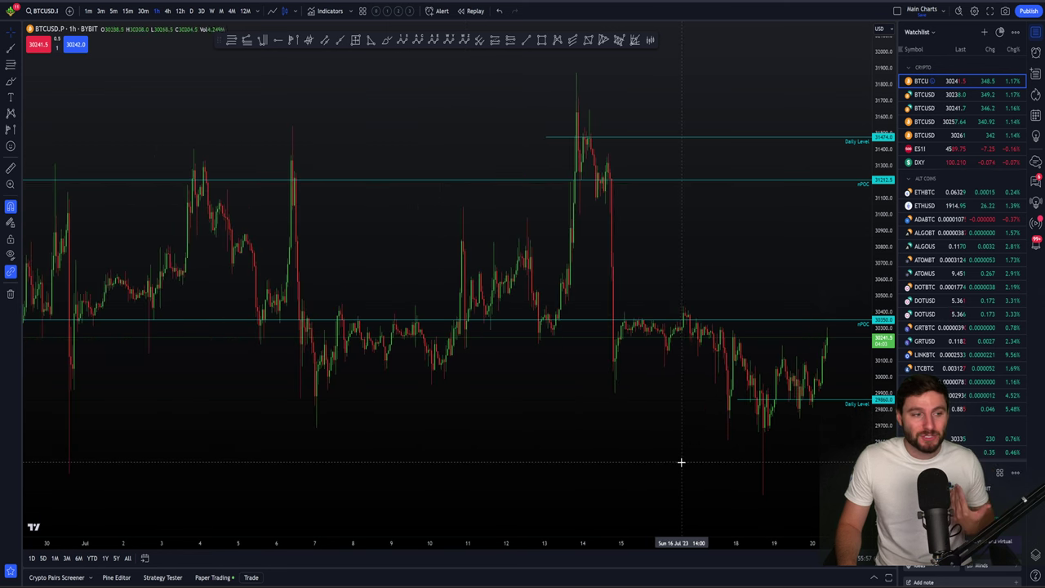
scroll(373, 443, down, 4)
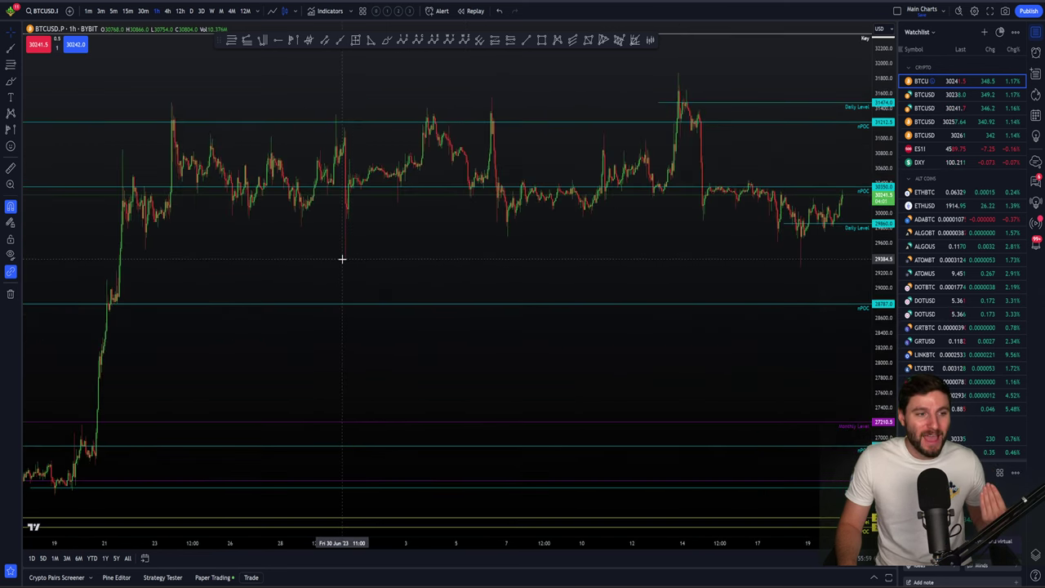
scroll(291, 378, up, 2)
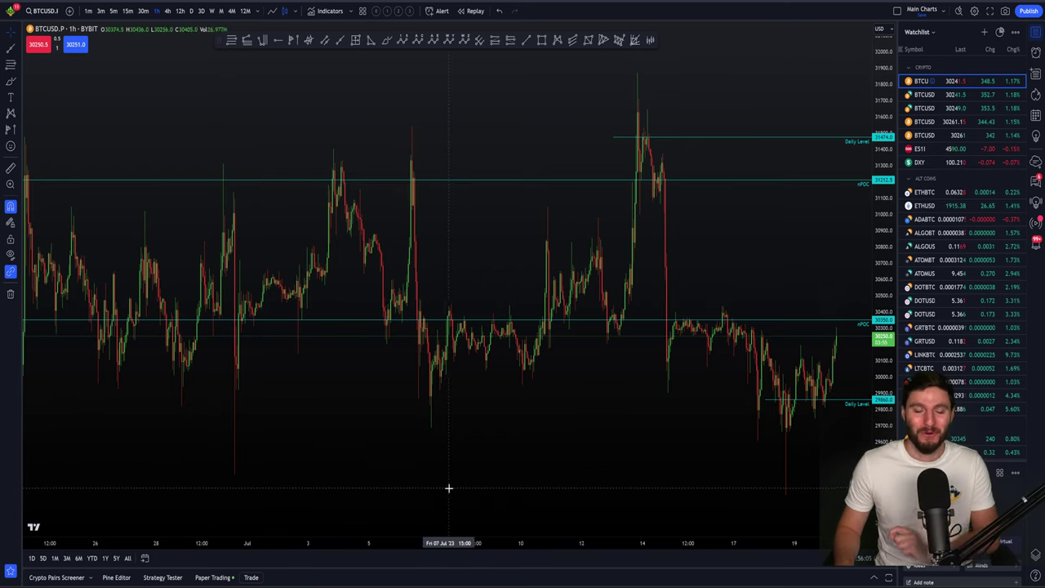
scroll(452, 491, up, 3)
scroll(453, 493, up, 3)
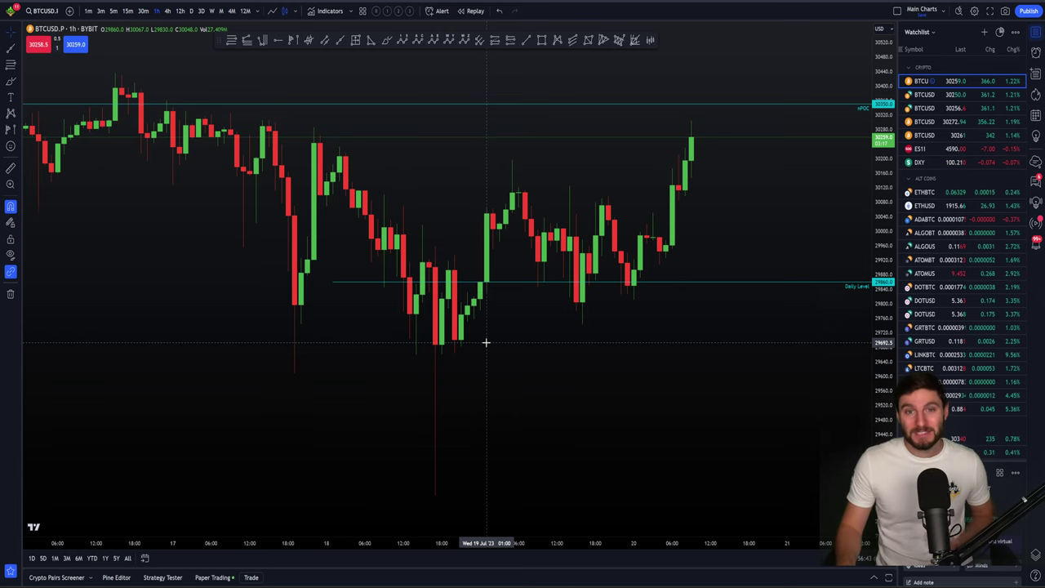
scroll(656, 427, down, 5)
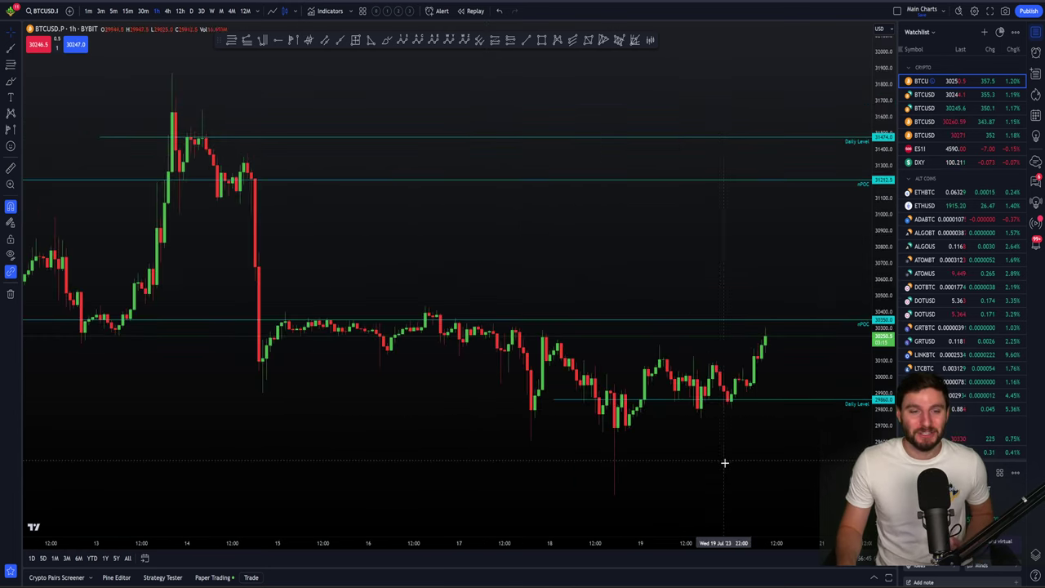
drag(730, 459, 583, 453)
scroll(653, 454, down, 3)
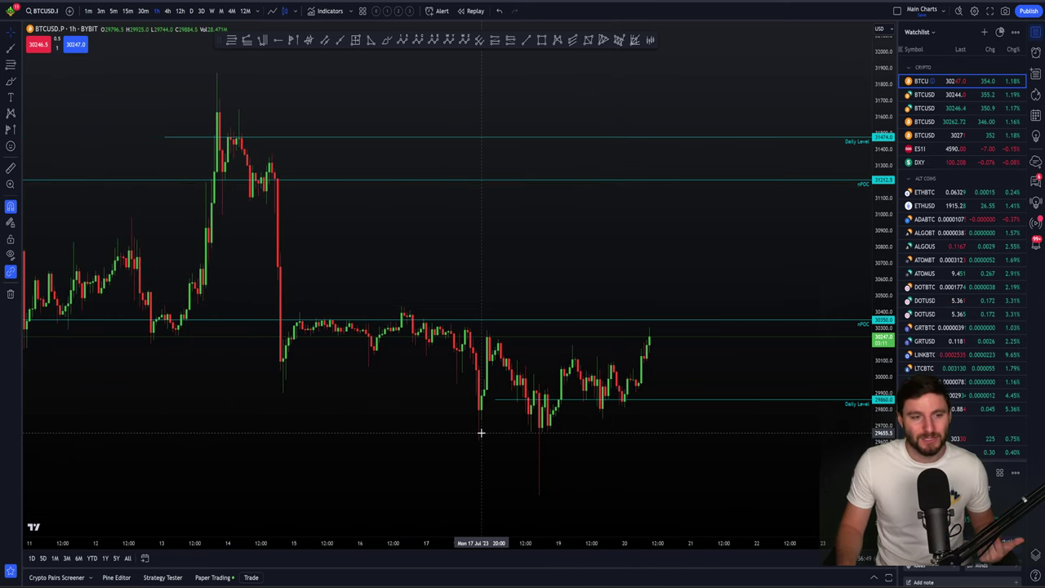
scroll(487, 477, up, 5)
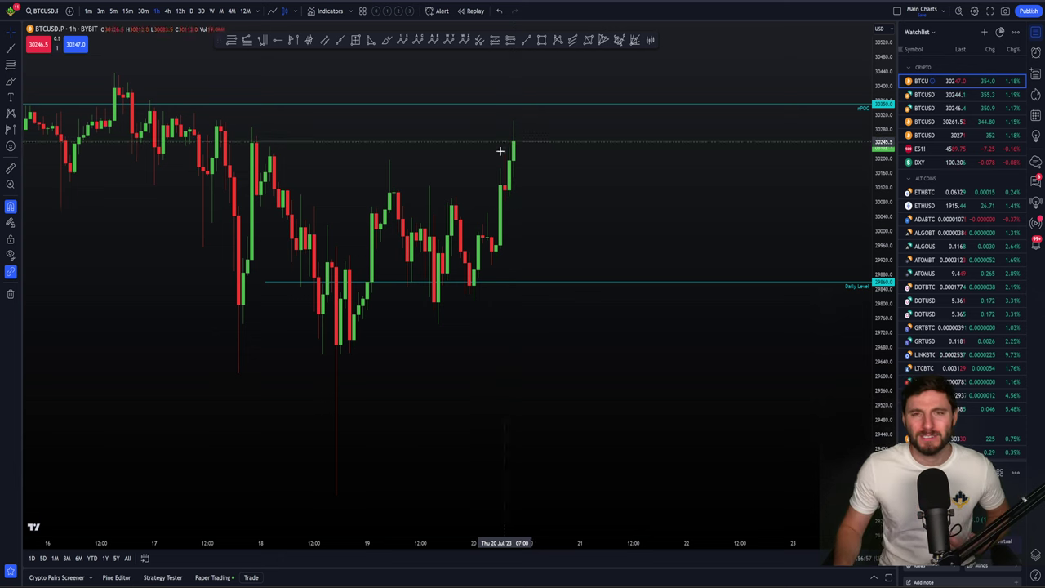
scroll(684, 292, down, 4)
drag(526, 238, 434, 220)
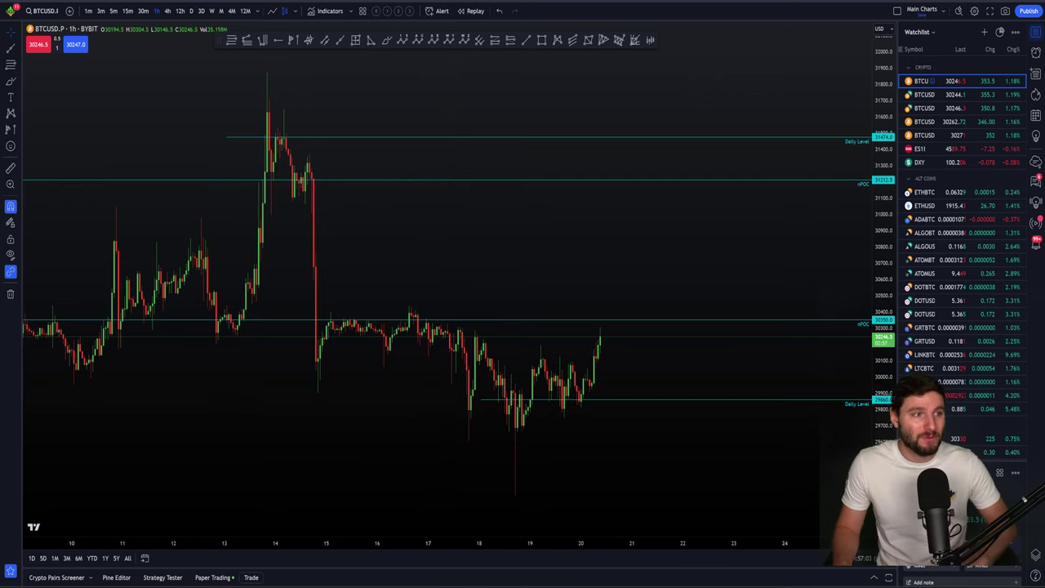
Step: Switch to Discord, review the 22:03 chart screenshot and highlight the message about the overall range high and valid short entry
key(alt+Tab)
click(299, 148)
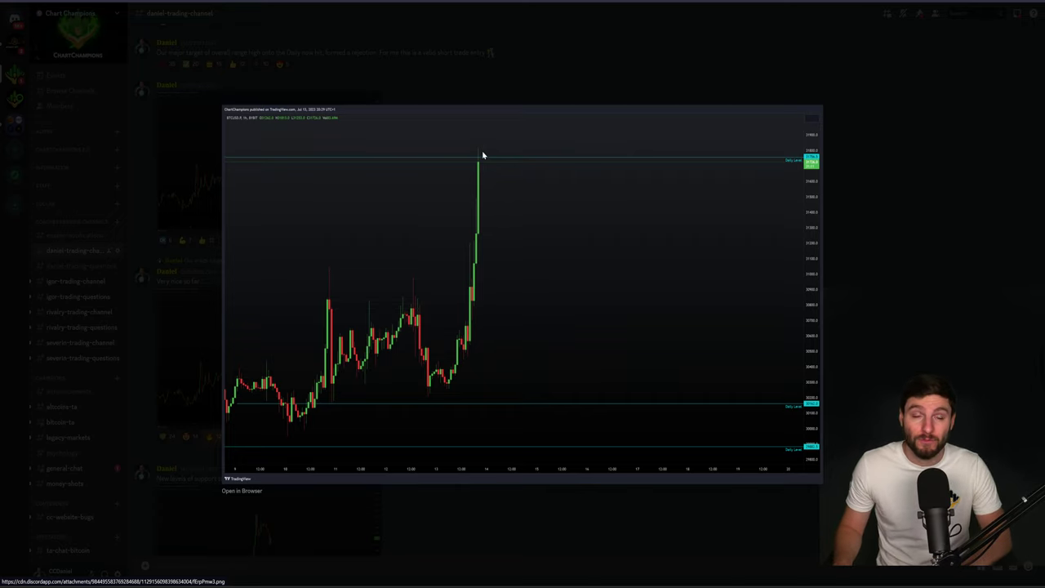
click(480, 87)
drag(286, 52, 466, 52)
click(424, 53)
click(464, 53)
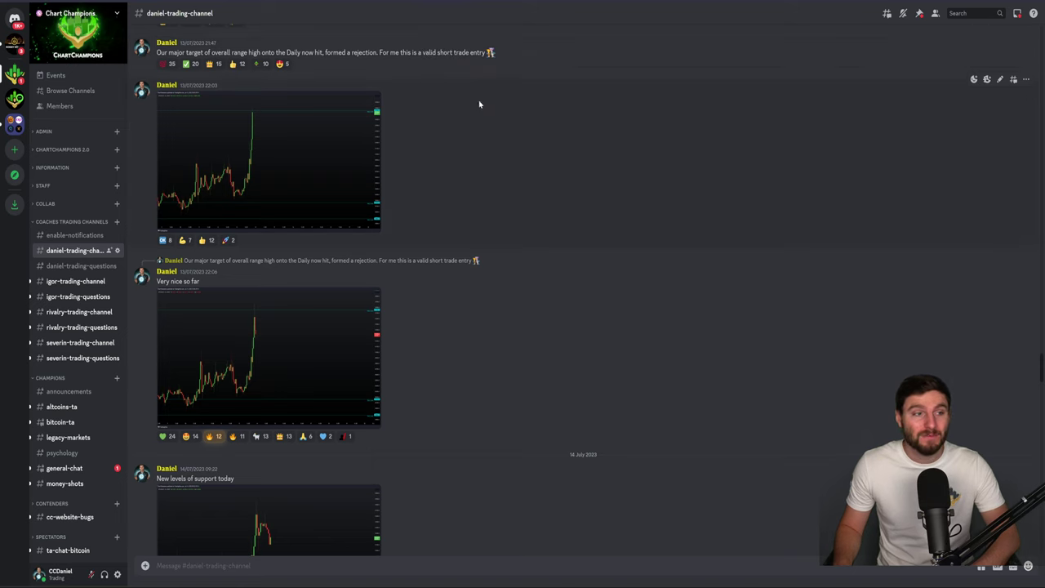
Step: Enlarge the 22:06 follow-up chart screenshot, then close it and return to the live BTCUSD.P chart
click(289, 333)
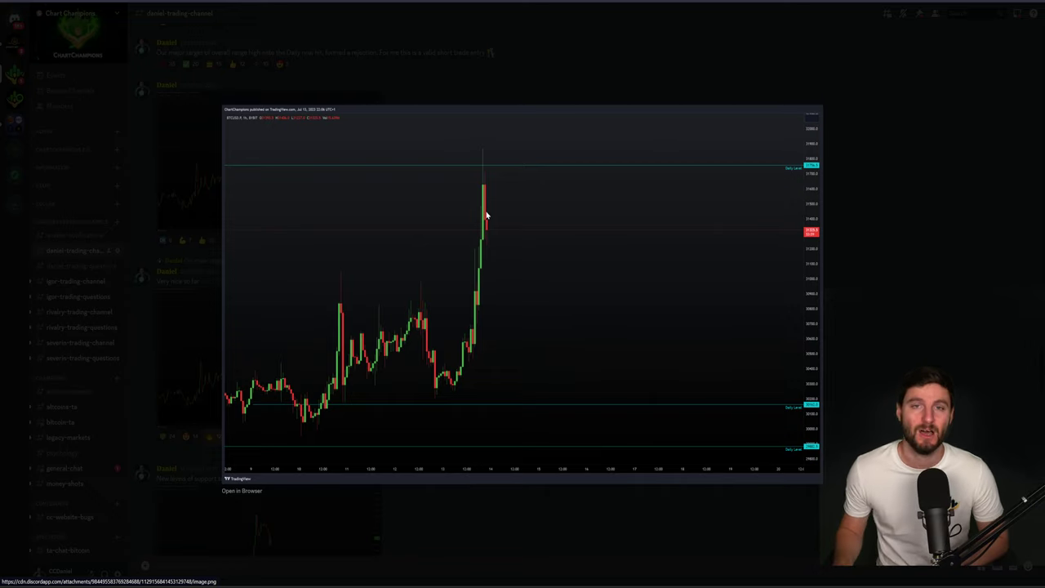
click(573, 92)
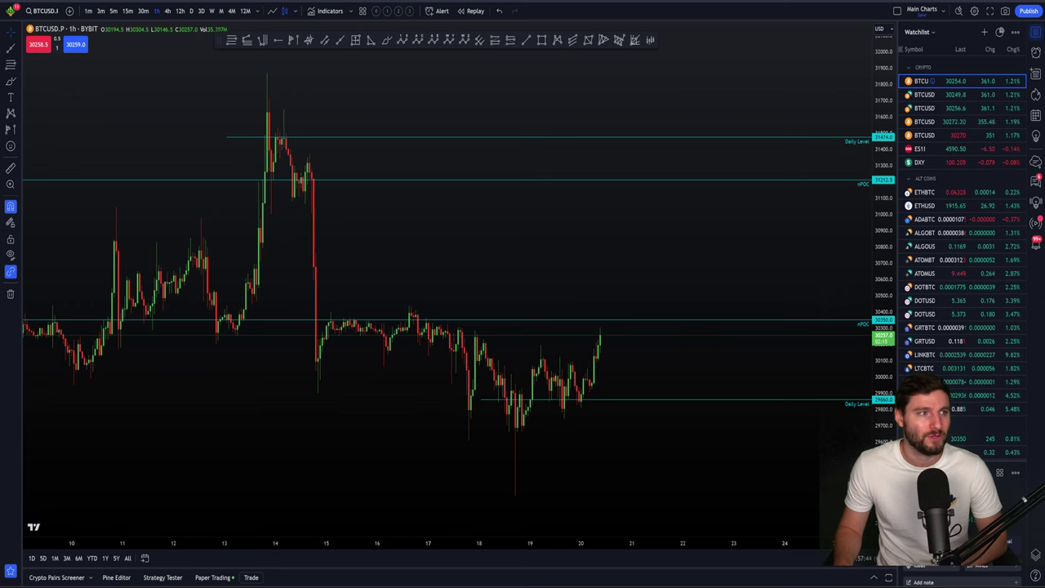
scroll(661, 284, down, 1)
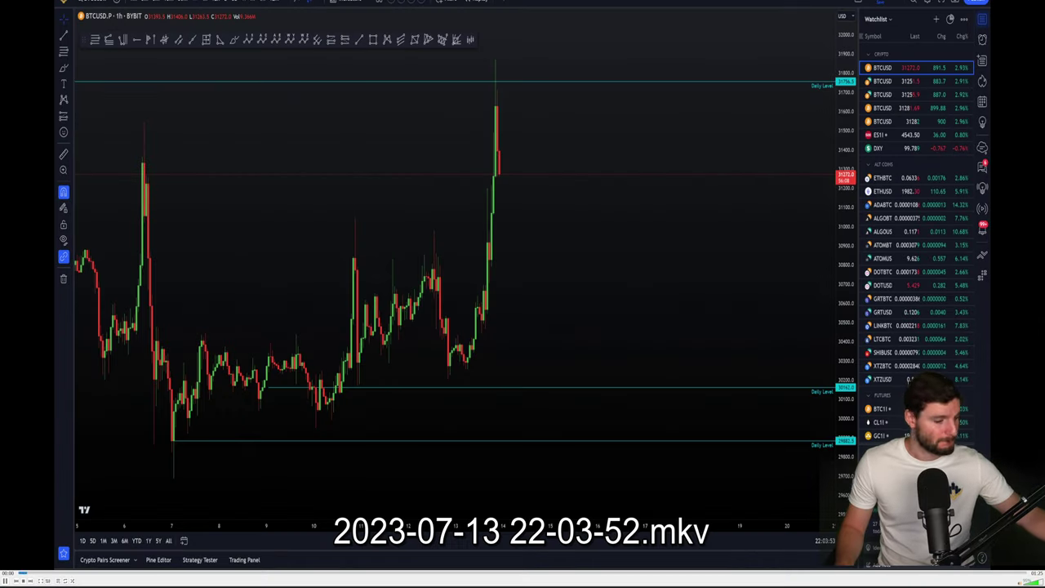
Step: Place a short position beside the latest BTCUSD.P candle with its entry at 31274.5 and stop above the high at 31885.5
scroll(716, 285, right, 2)
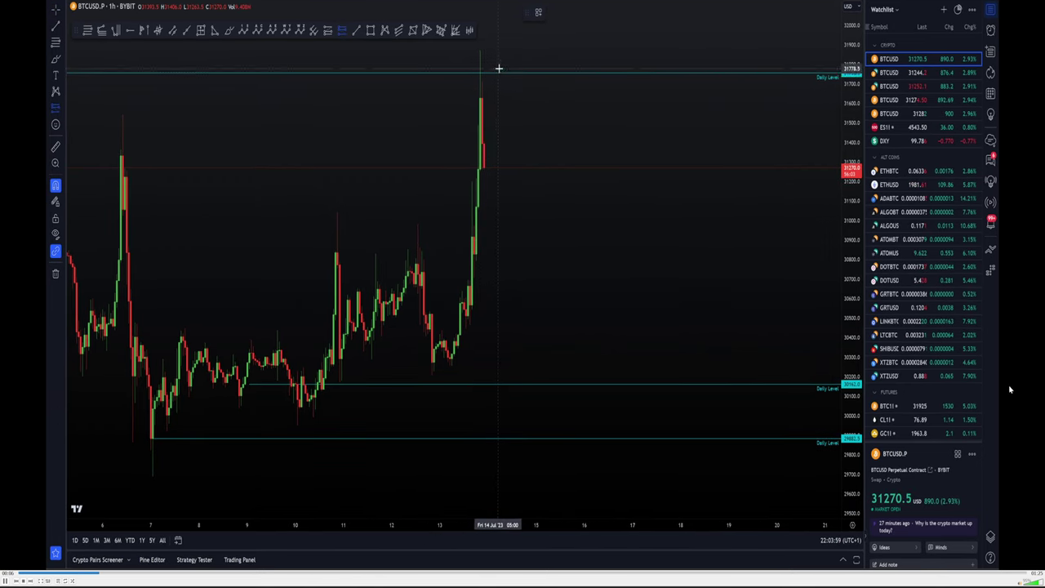
click(498, 165)
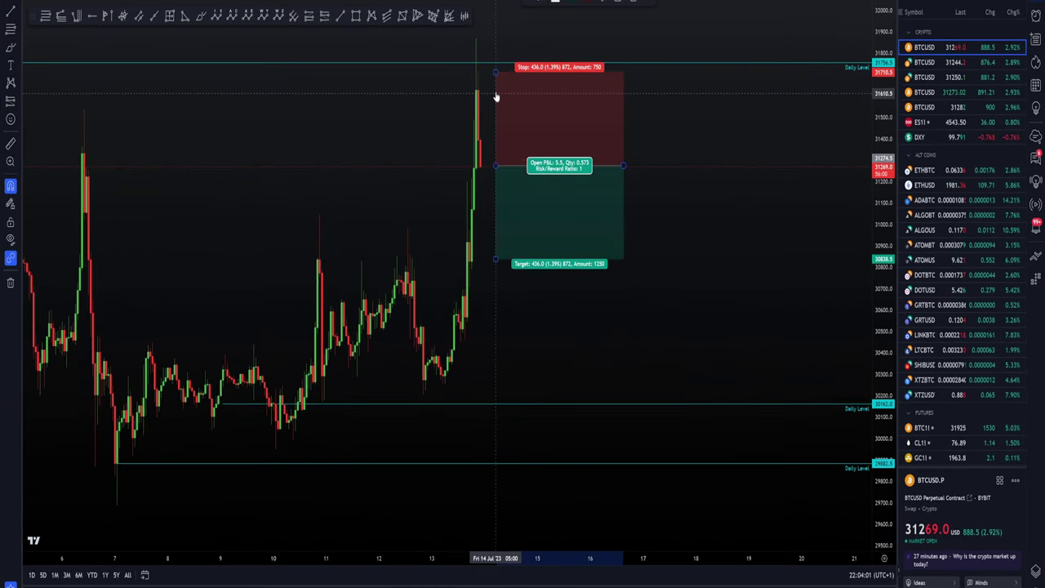
drag(496, 72, 496, 35)
click(775, 287)
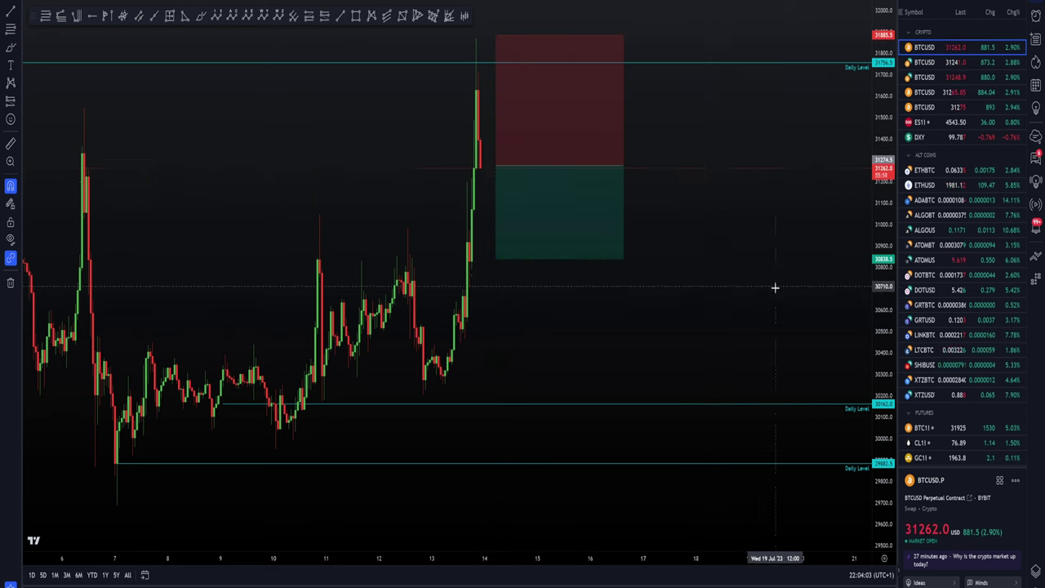
Step: Extend the short position's target downward in stages to 29358, 27038 and finally 25392
scroll(793, 296, down, 6)
drag(799, 289, 654, 257)
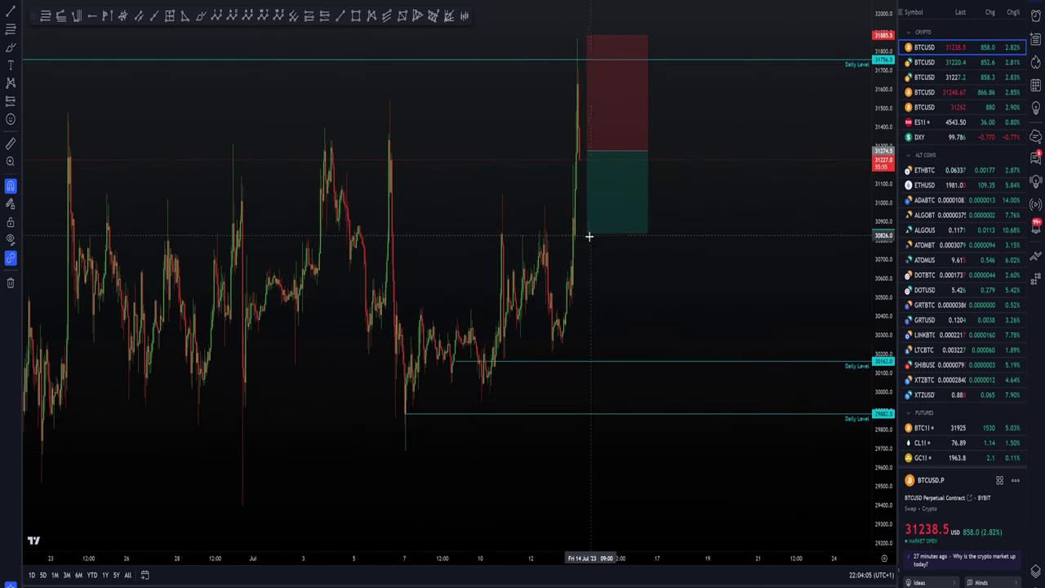
drag(588, 233, 605, 510)
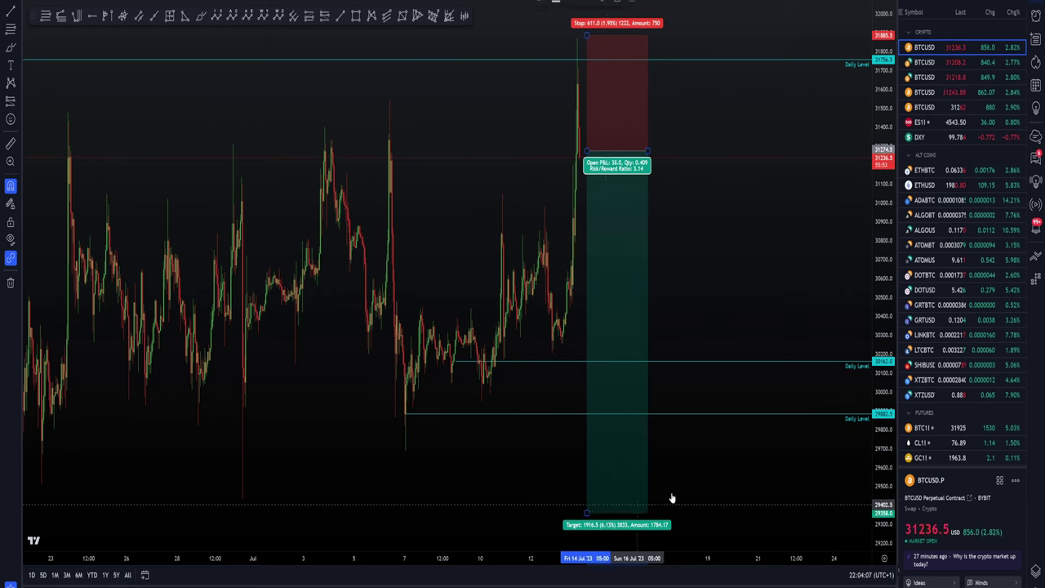
scroll(763, 449, down, 5)
scroll(735, 295, down, 3)
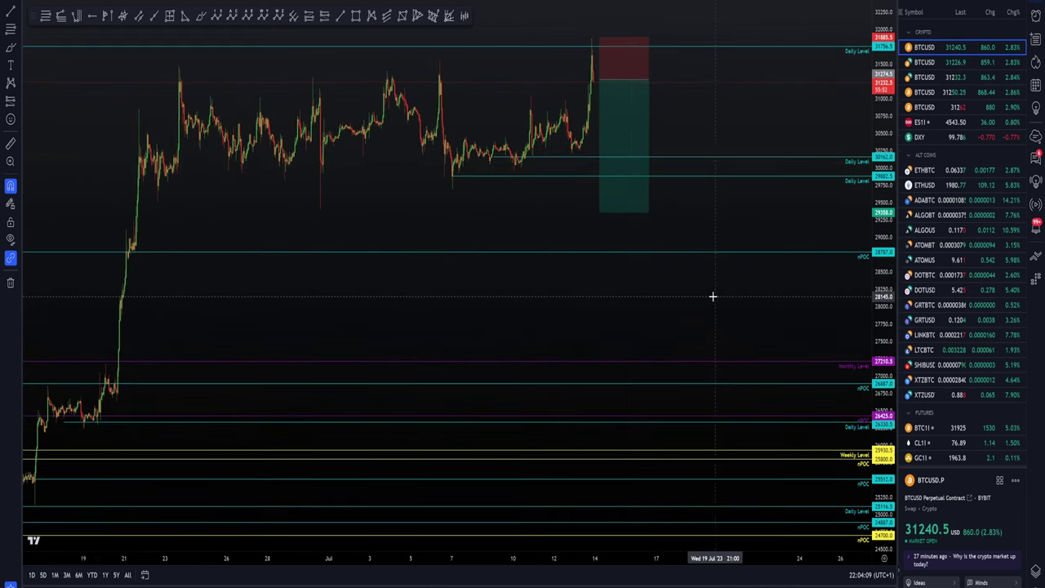
drag(627, 204, 647, 356)
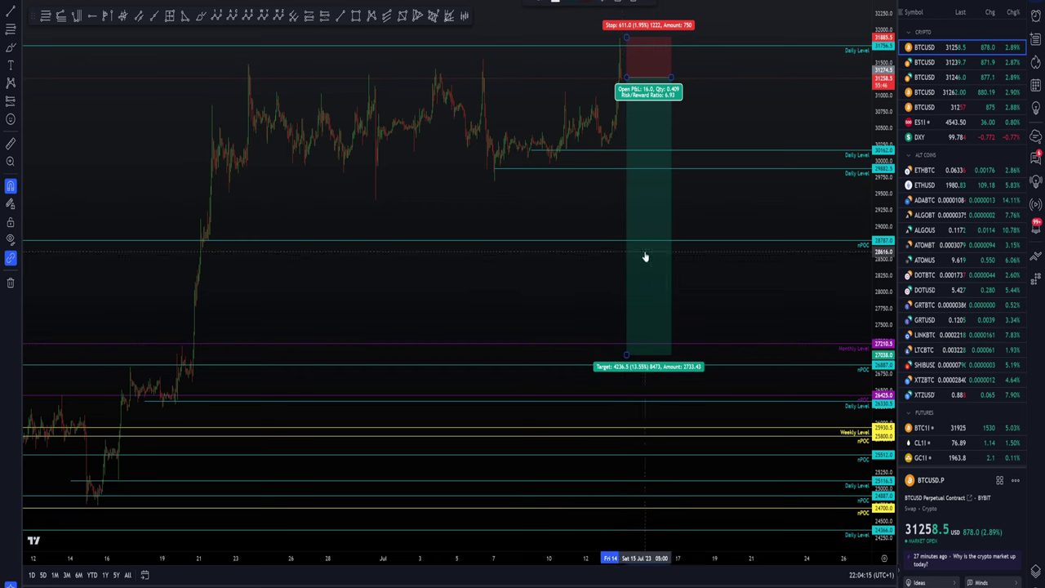
drag(628, 356, 628, 462)
Step: Examine the short position against the recent range highs, the nearby daily levels and the support levels far below
scroll(743, 332, up, 1)
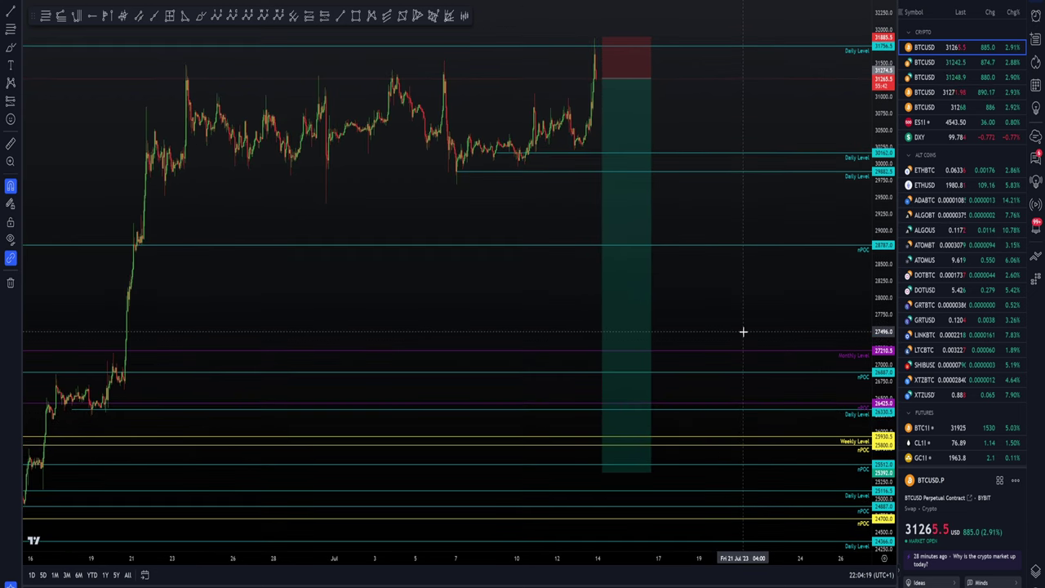
scroll(720, 318, up, 6)
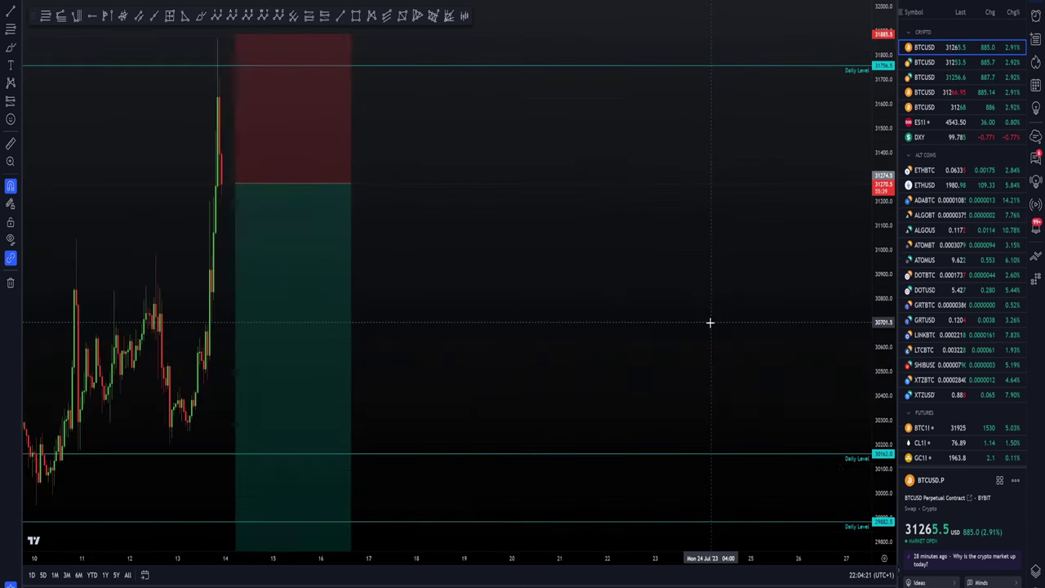
drag(527, 261, 759, 250)
scroll(758, 250, down, 4)
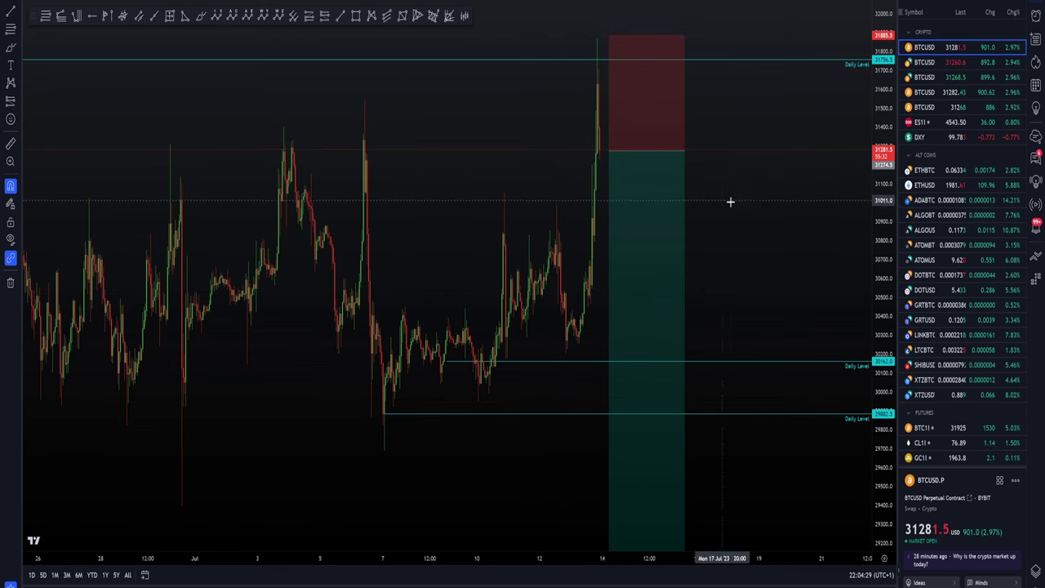
scroll(757, 203, down, 2)
drag(794, 205, 718, 204)
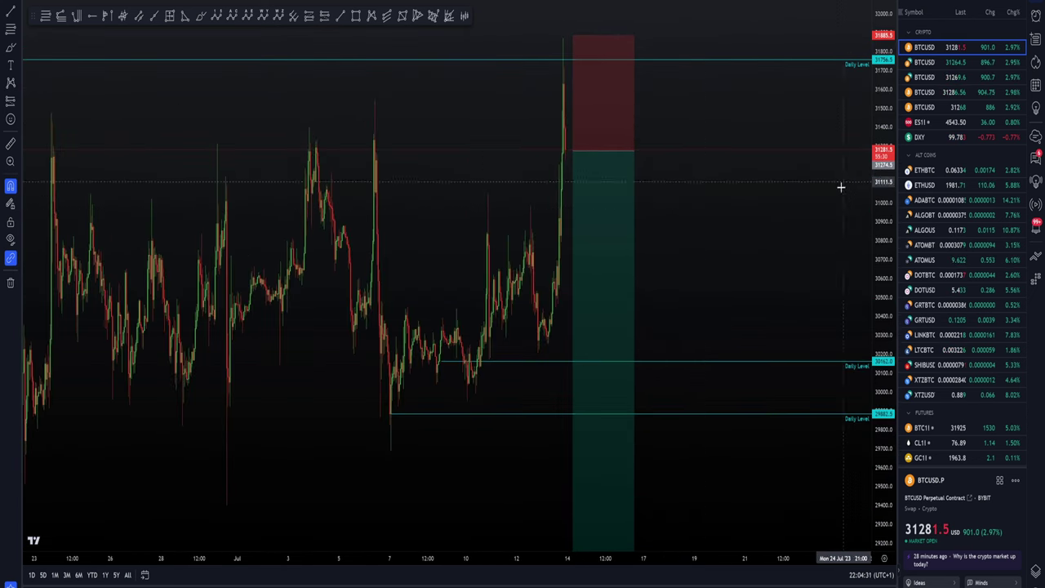
scroll(842, 187, down, 3)
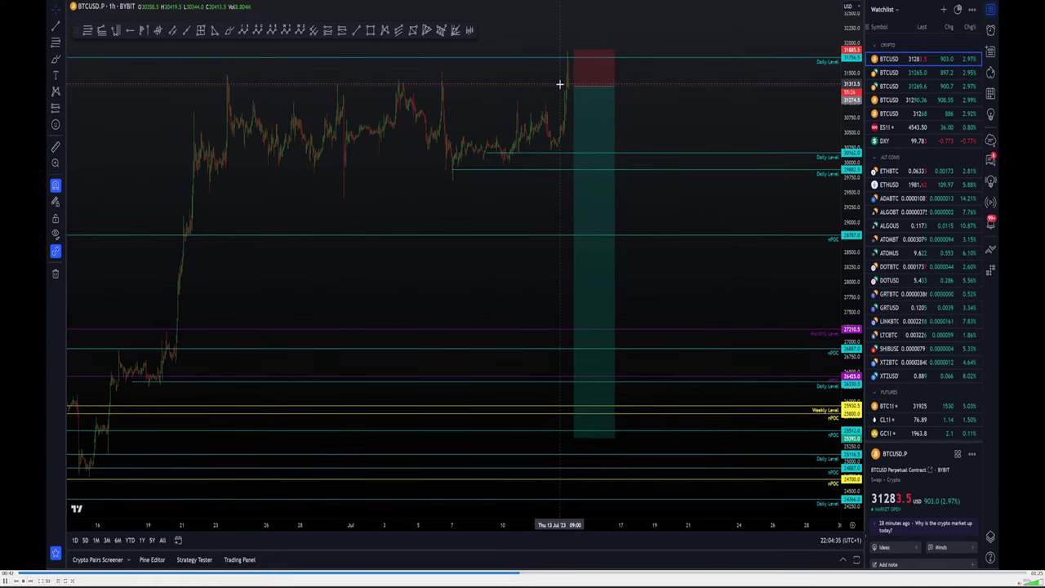
scroll(530, 130, up, 3)
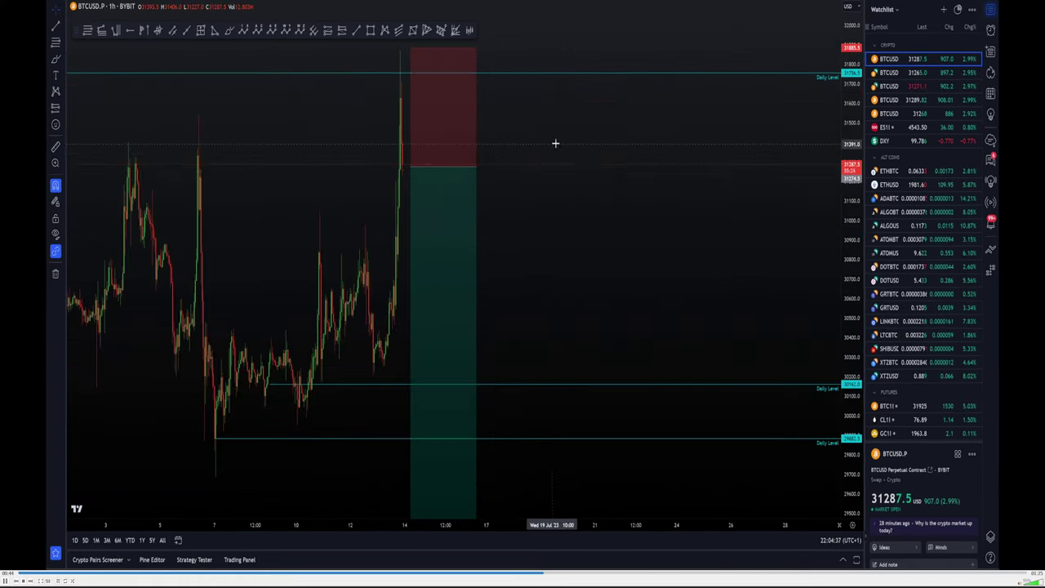
Step: Compare the short position with the recent range and lower support levels, and pull its target up toward the 26887 nPOC level
scroll(577, 145, up, 2)
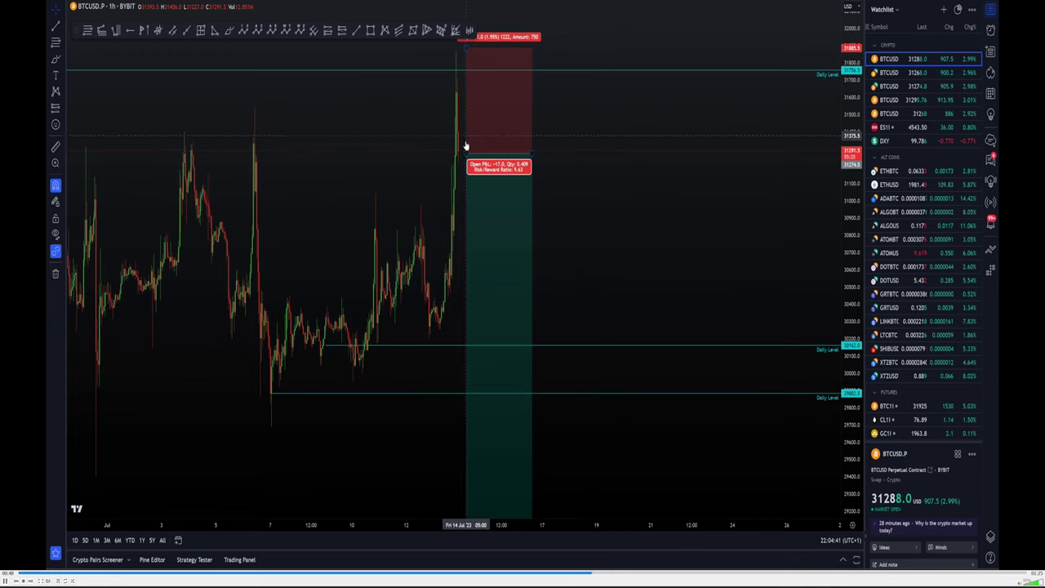
click(466, 47)
scroll(678, 188, down, 1)
scroll(677, 188, down, 2)
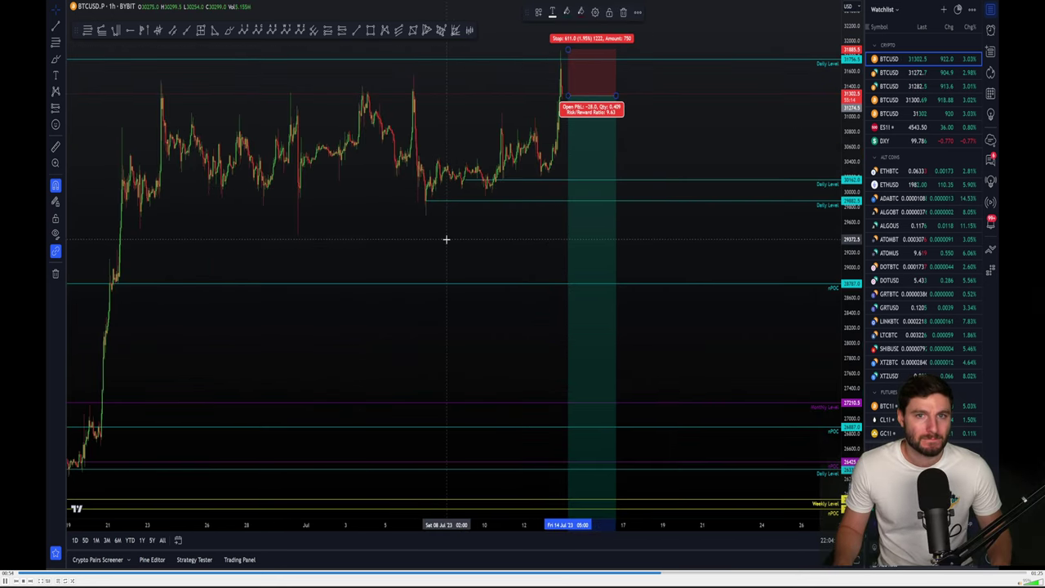
scroll(712, 252, down, 3)
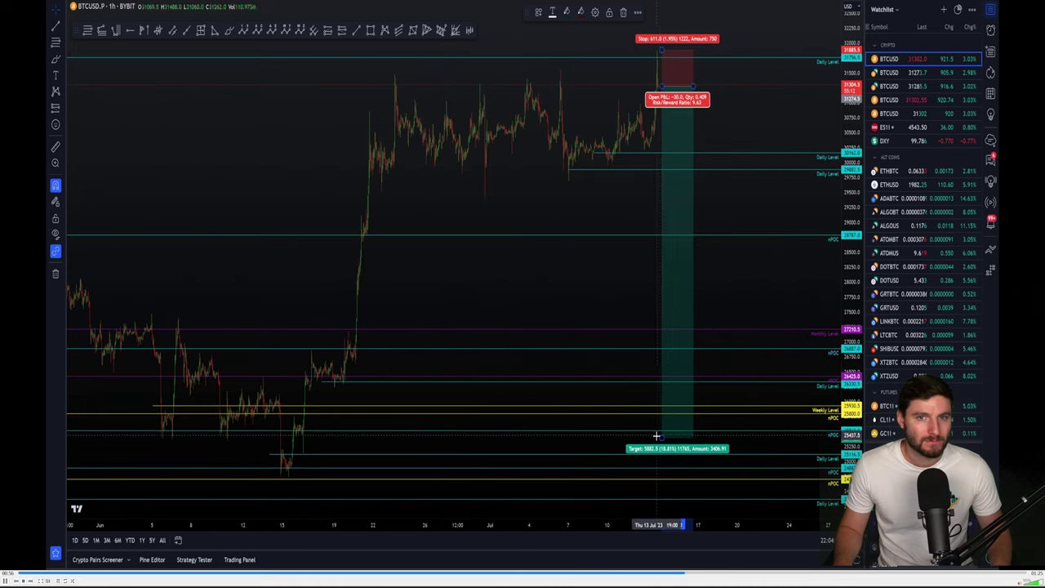
drag(663, 437, 701, 346)
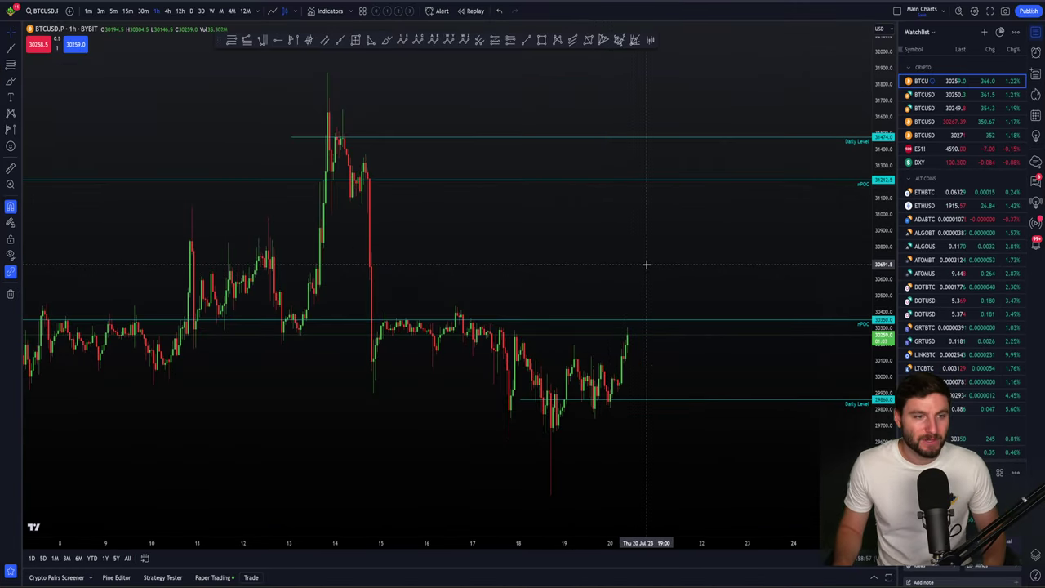
Step: Place a short position beside the 13 July high on the current BTCUSD.P chart, with its entry at 31211.5
scroll(646, 264, down, 2)
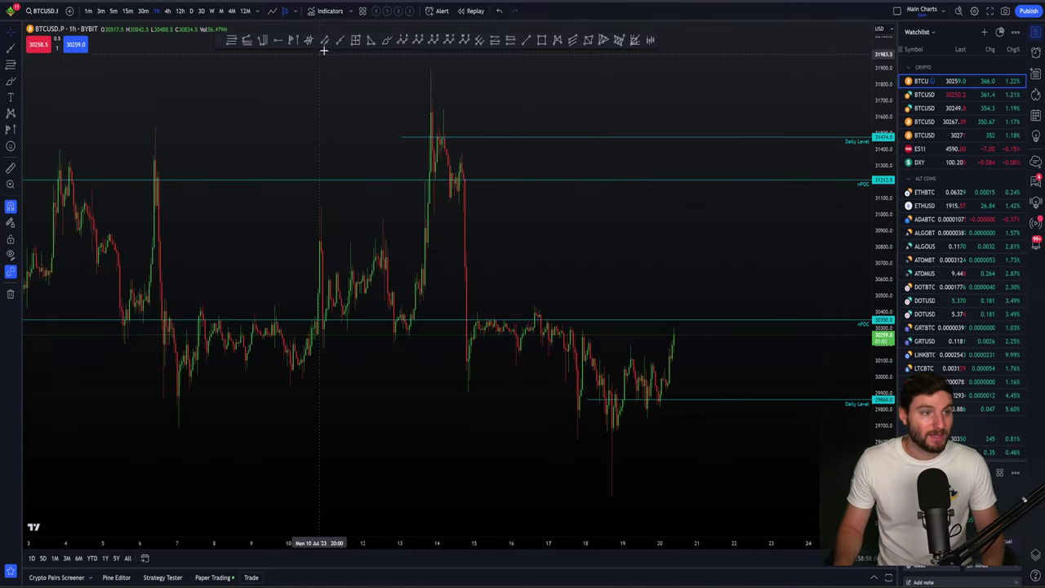
click(511, 41)
click(435, 179)
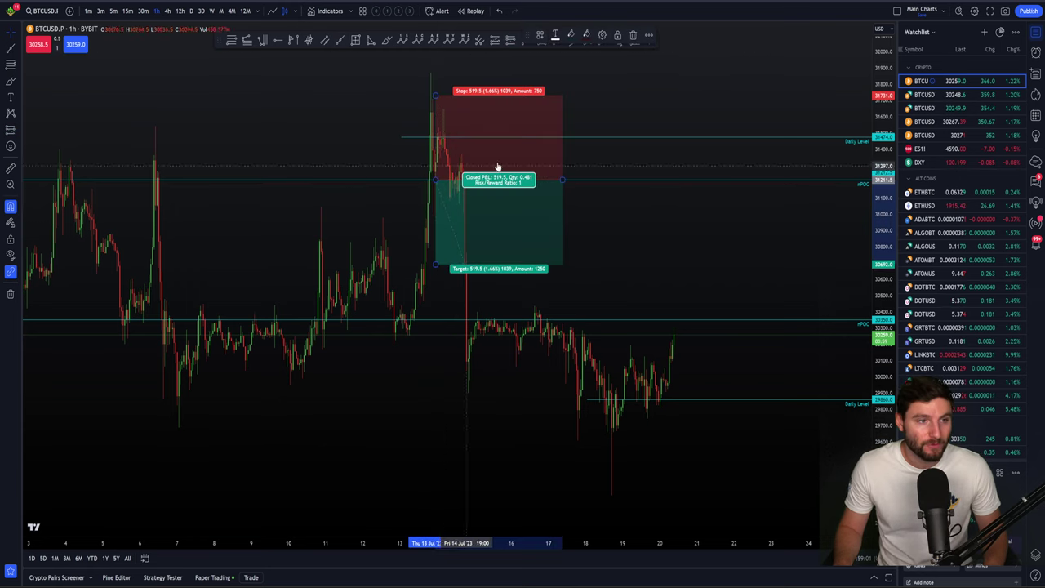
Step: Switch to Discord, enlarge the 22:03 chart screenshot to check the setup, and return to the BTCUSD.P chart
click(231, 3)
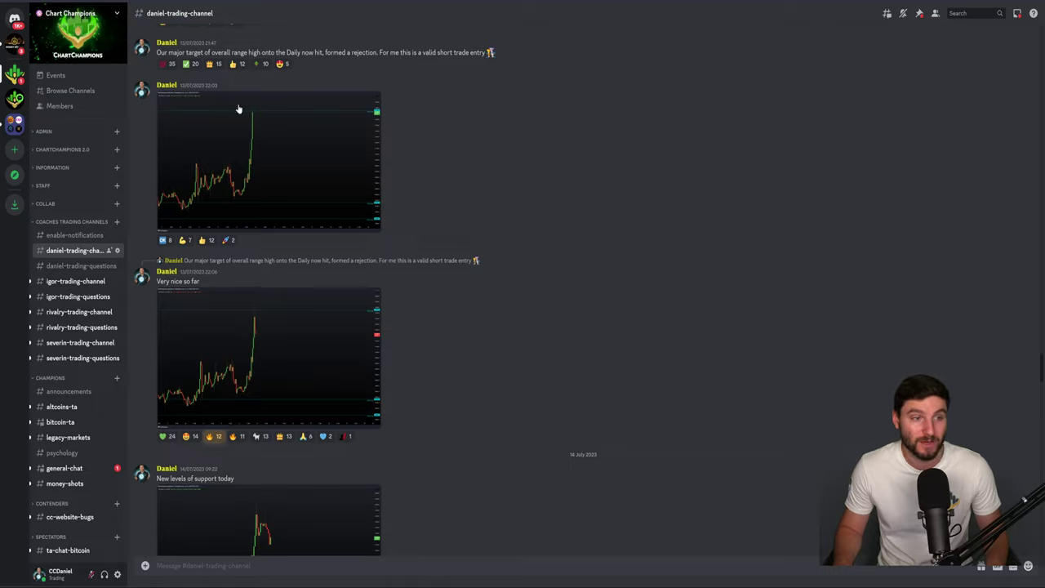
click(258, 155)
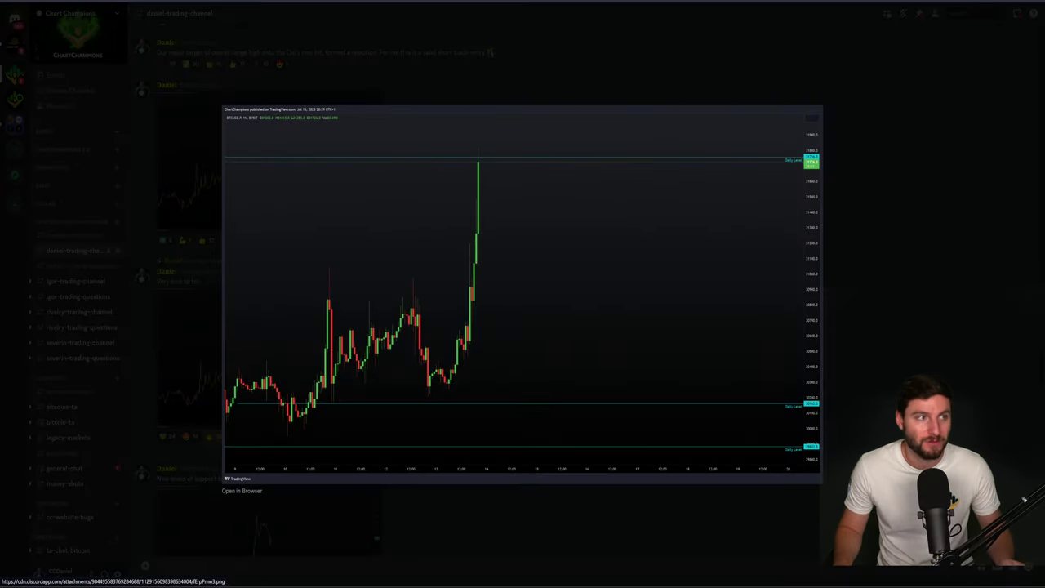
key(super+Tab)
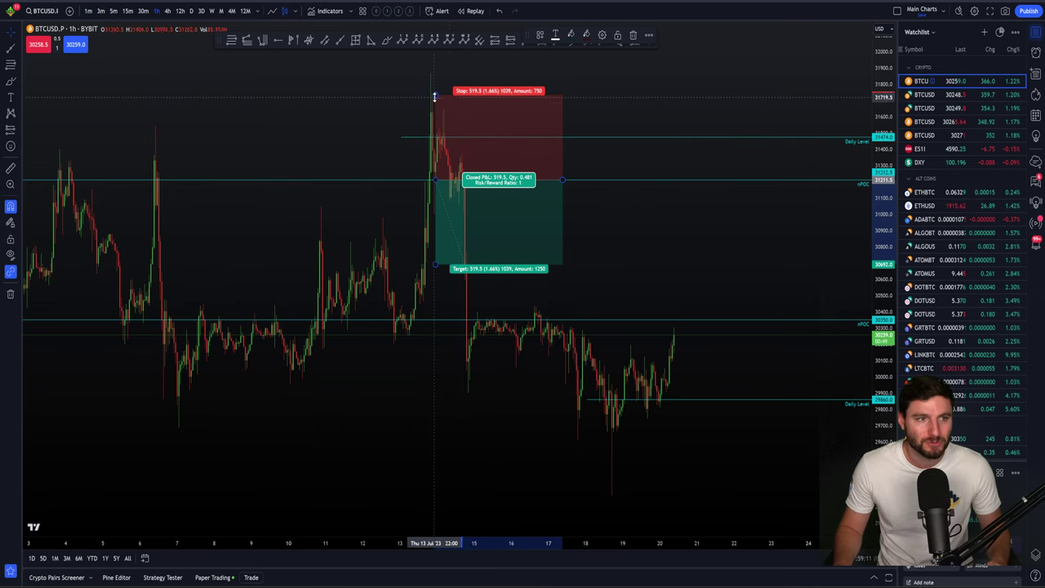
Step: Raise the short position's stop above the high to 31883.5 and lower its target to 1871.5 below the entry
drag(434, 97, 435, 71)
click(725, 187)
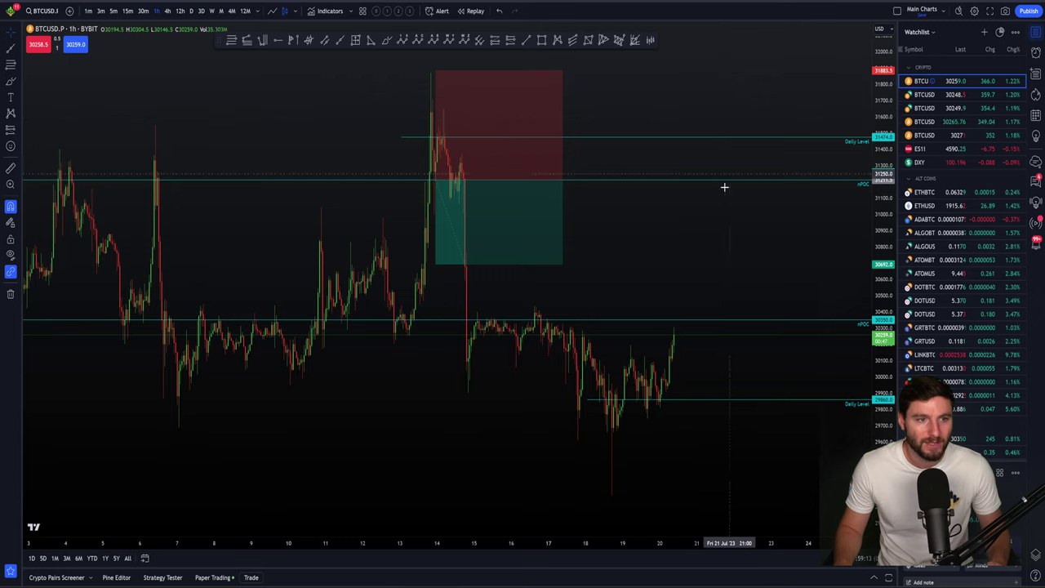
drag(650, 270, 817, 262)
scroll(816, 261, down, 2)
drag(656, 412, 753, 436)
scroll(796, 290, down, 2)
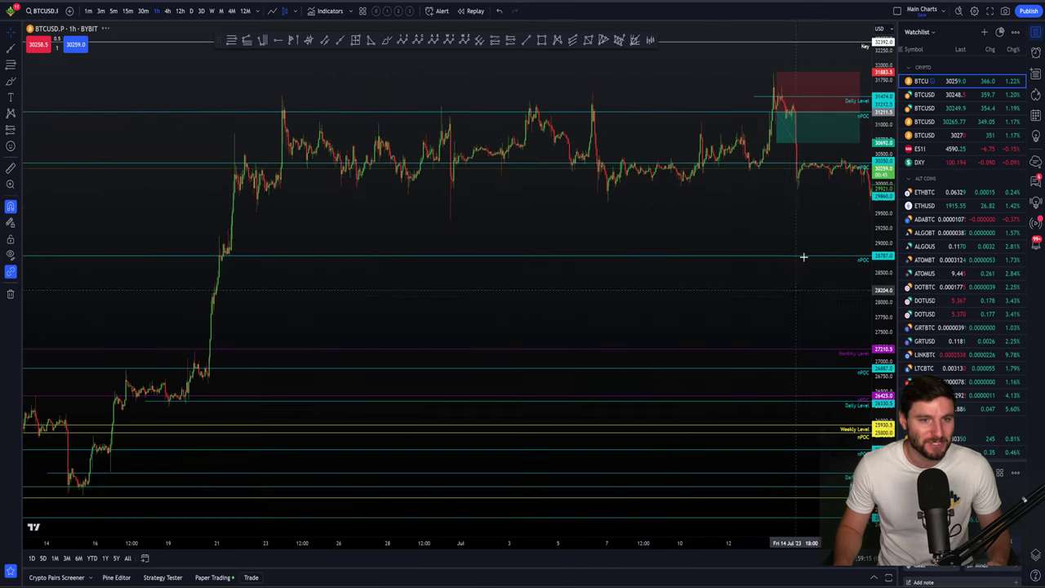
drag(777, 143, 761, 223)
scroll(564, 293, up, 3)
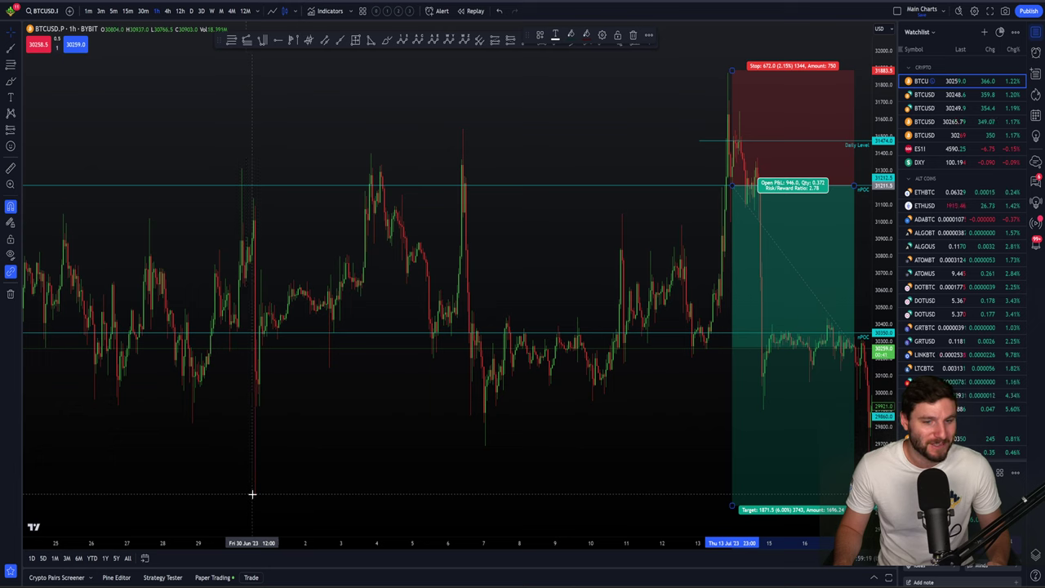
Step: Widen the short position past the 18 July low and adjust its target to 1840.5 below the entry
drag(855, 183, 957, 179)
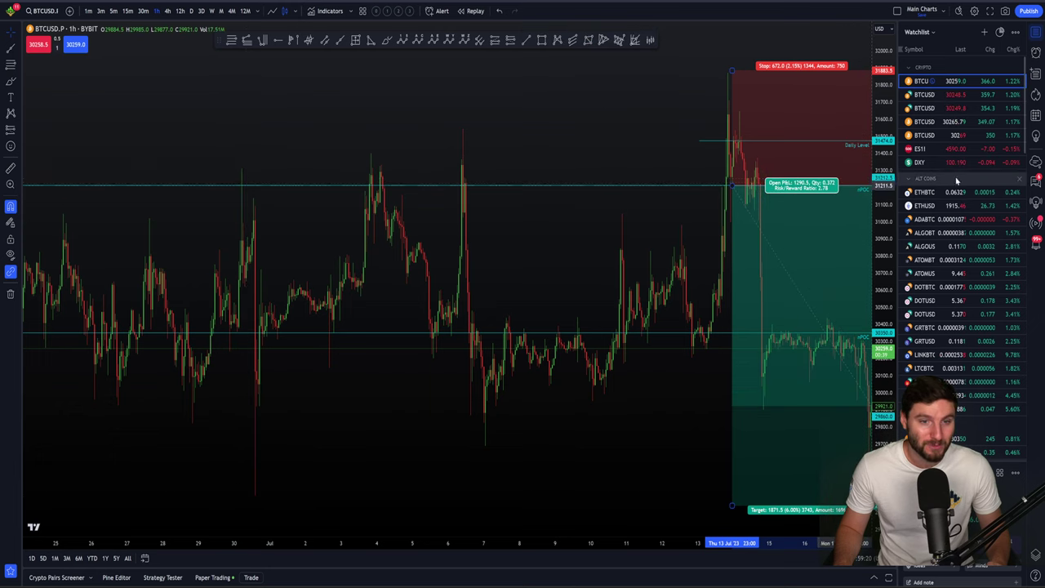
drag(732, 505, 476, 468)
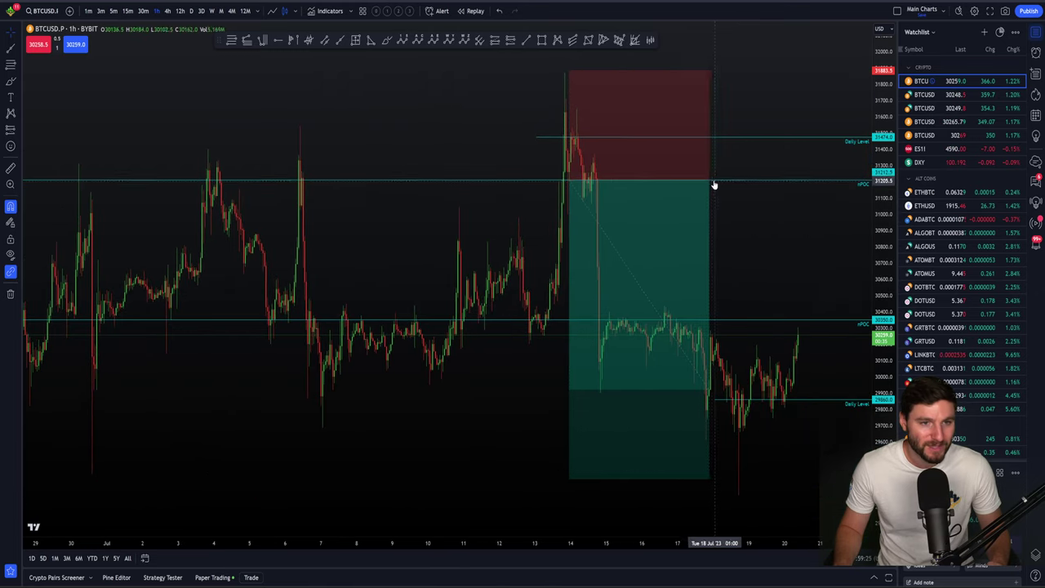
drag(714, 183, 773, 180)
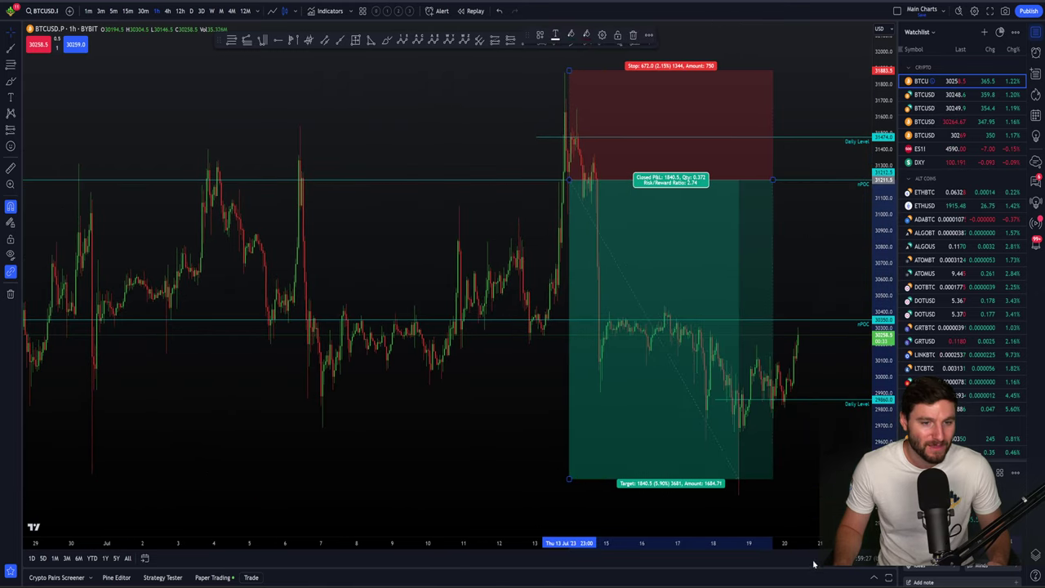
click(813, 476)
Step: Draw a Fibonacci retracement from the 13 July high at 31869 down to 31000, and delete it along with the short position
scroll(797, 476, up, 3)
scroll(771, 466, down, 3)
scroll(548, 261, up, 3)
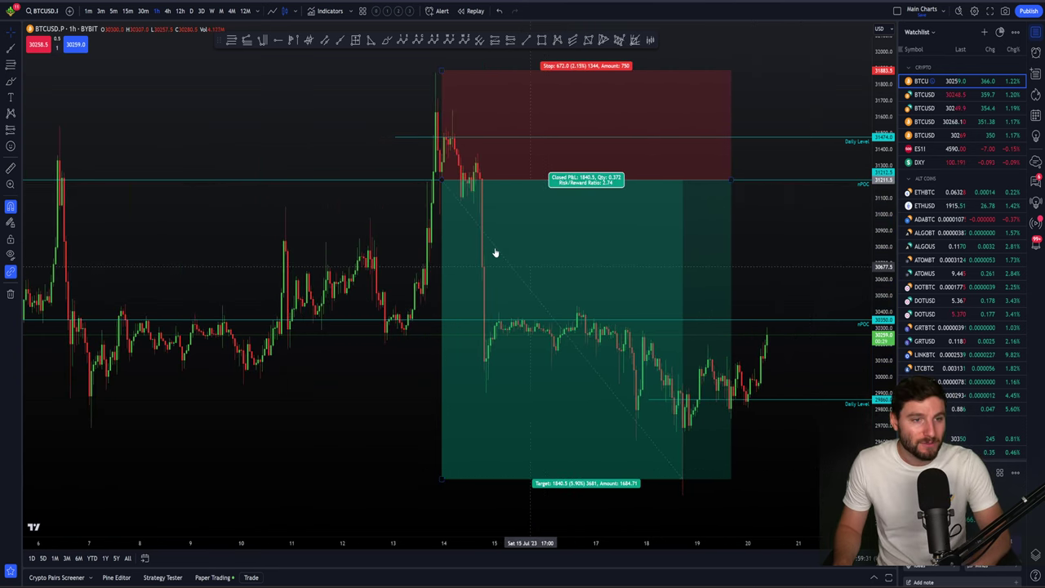
scroll(495, 253, up, 2)
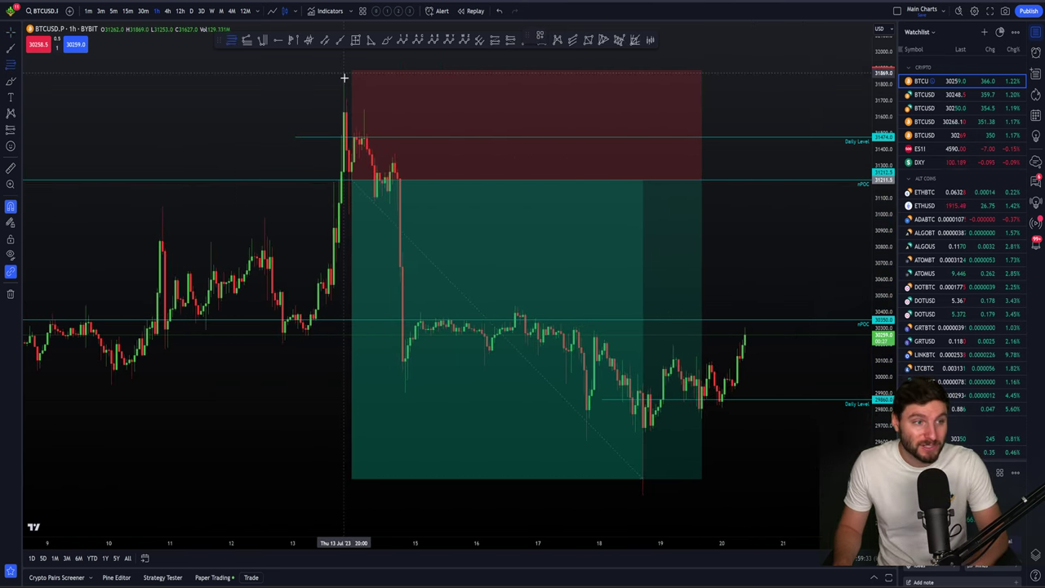
click(446, 214)
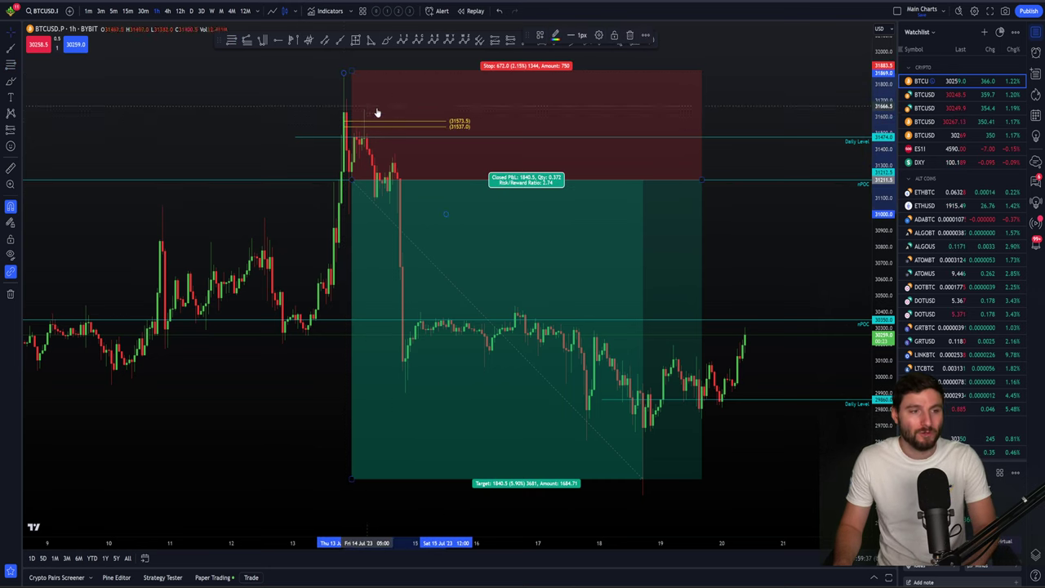
key(Delete)
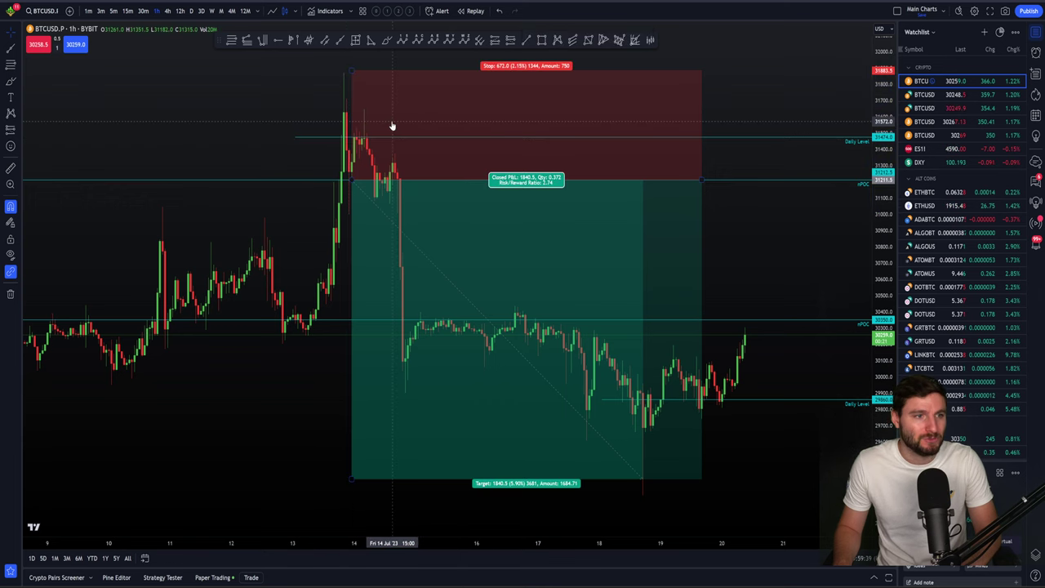
key(Delete)
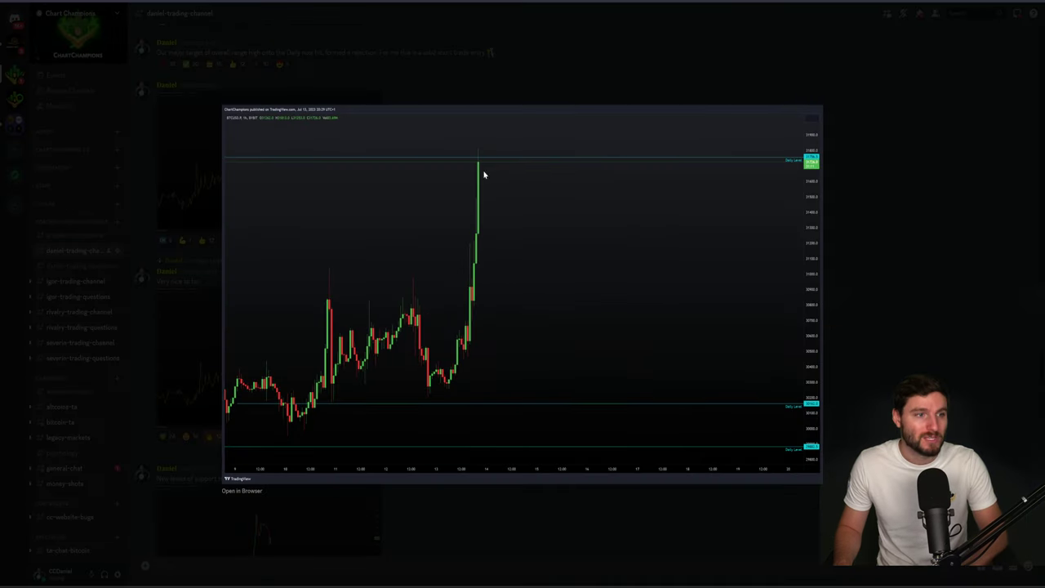
Step: Close the enlarged chart screenshot in Discord and highlight the "valid short trade entry" wording in the 21:47 post
click(516, 80)
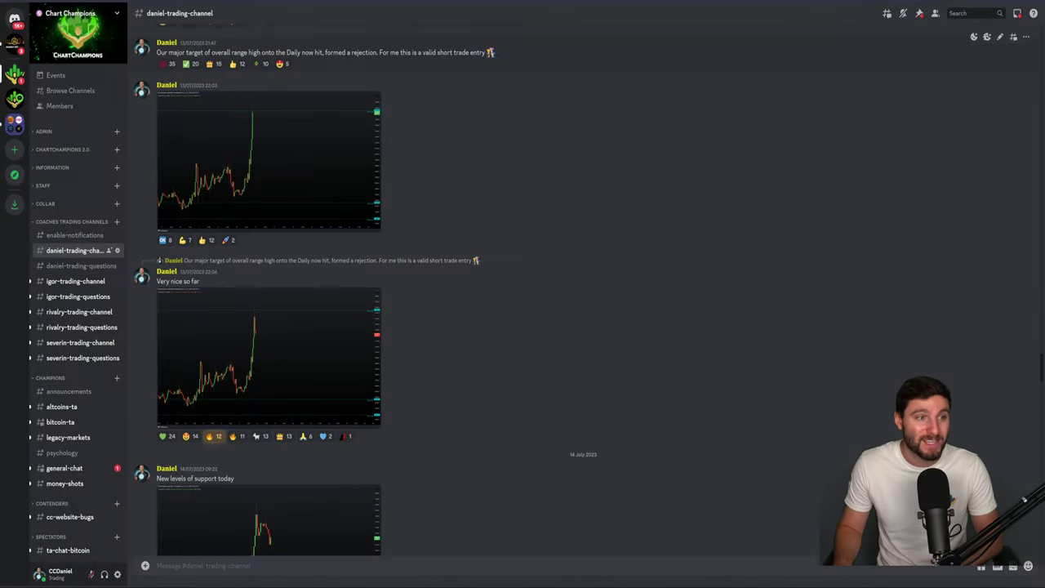
drag(382, 52, 432, 52)
drag(423, 53, 483, 52)
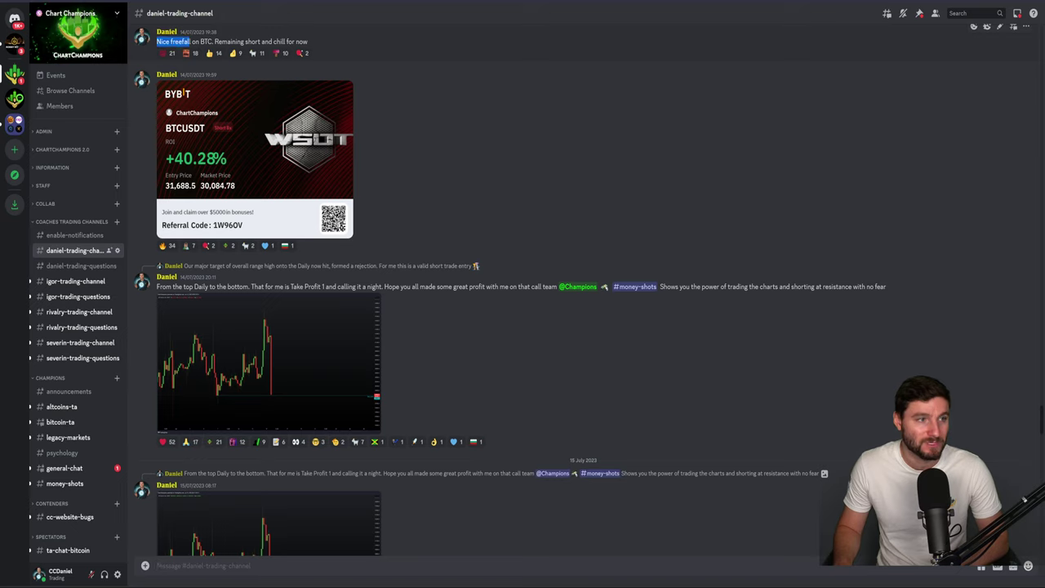
Step: Highlight "Remaining short and chill for now" in the 14 July post, and view the Bybit BTCUSDT result card below it enlarged
drag(219, 42, 248, 42)
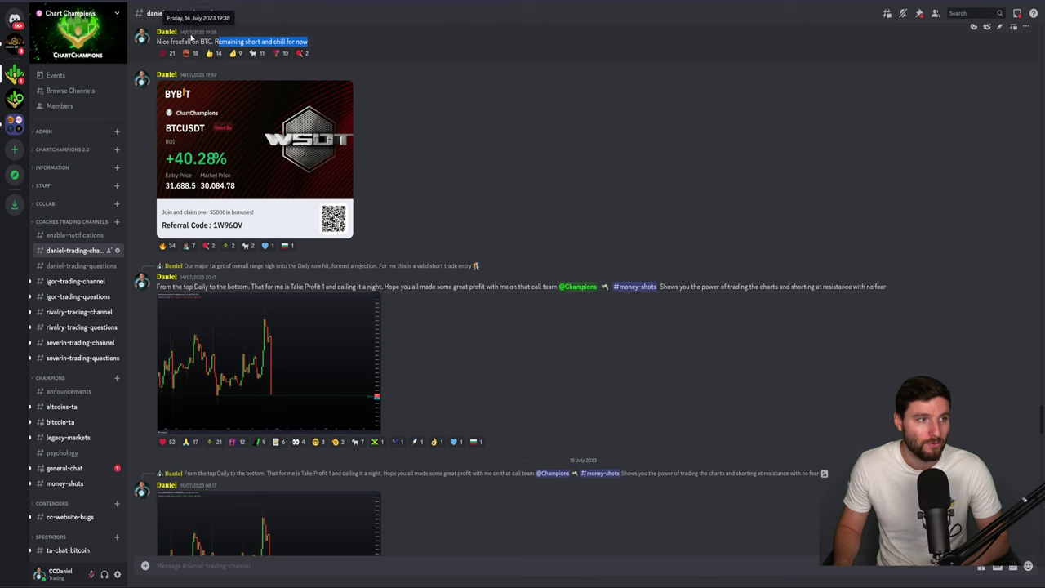
click(339, 179)
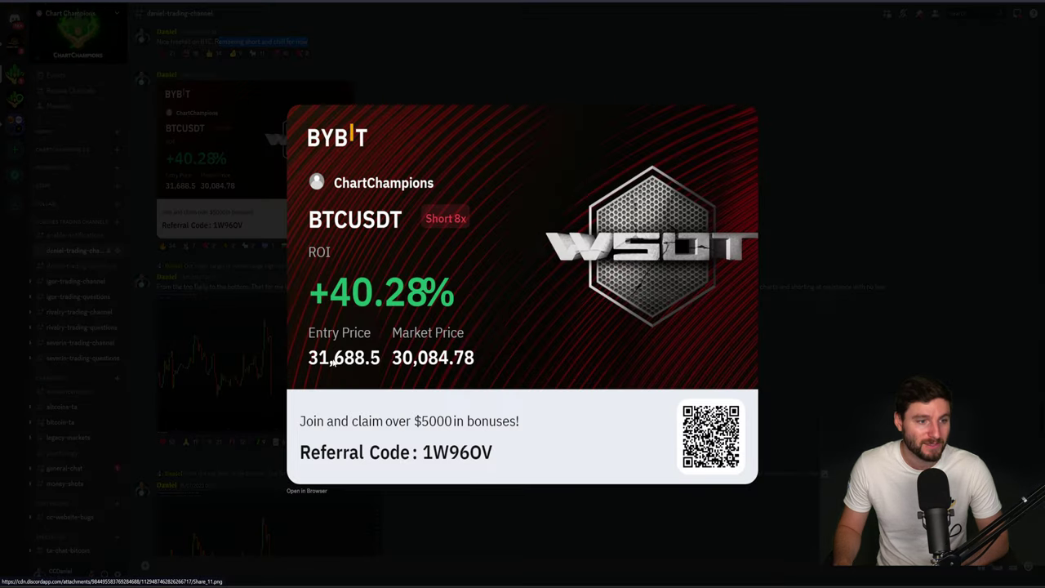
click(799, 196)
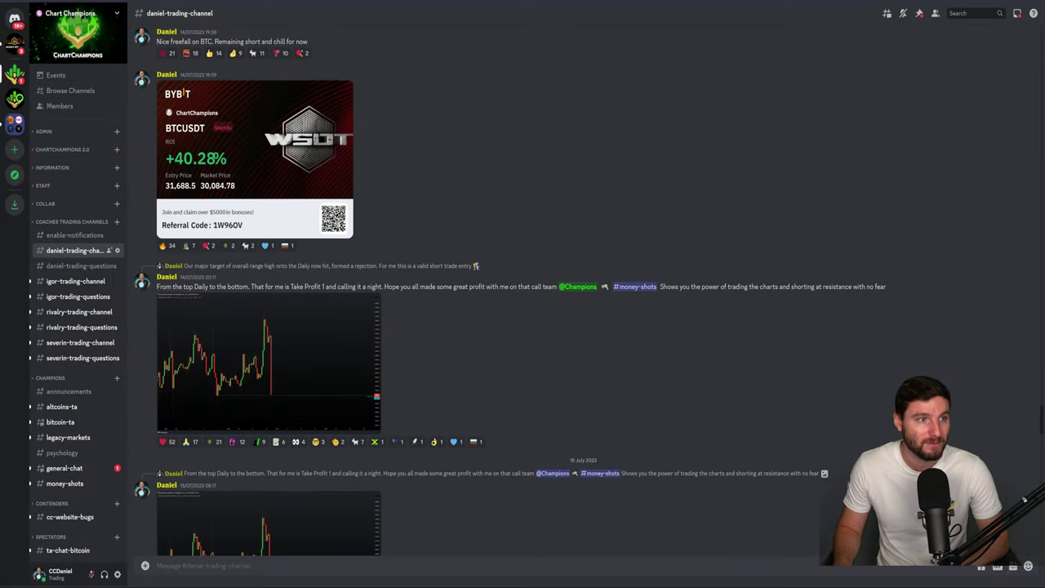
Step: Open the money-shots channel and look through the members' Bitcoin short results posted on 14 July
click(65, 484)
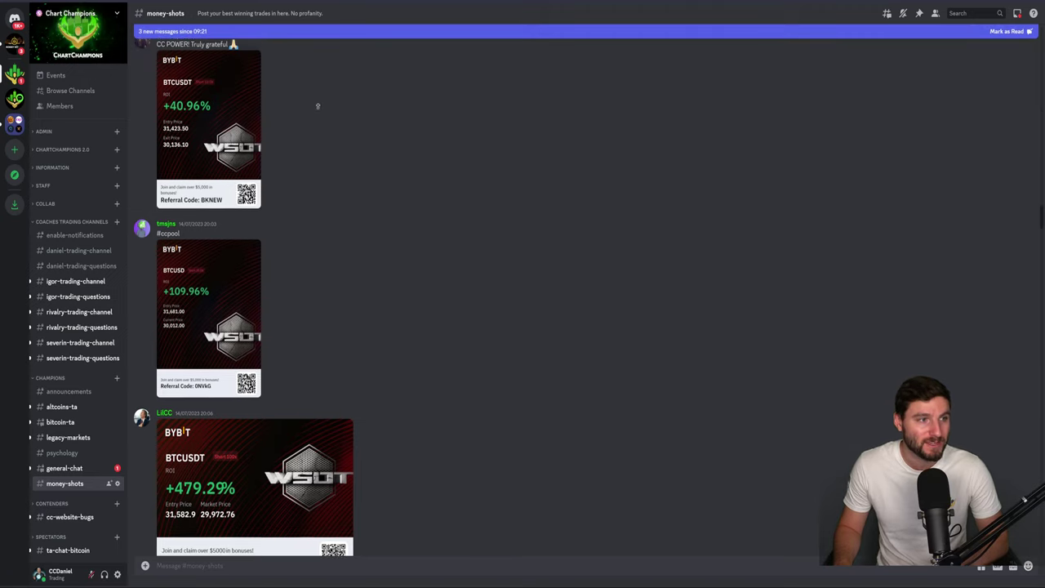
scroll(317, 103, up, 1)
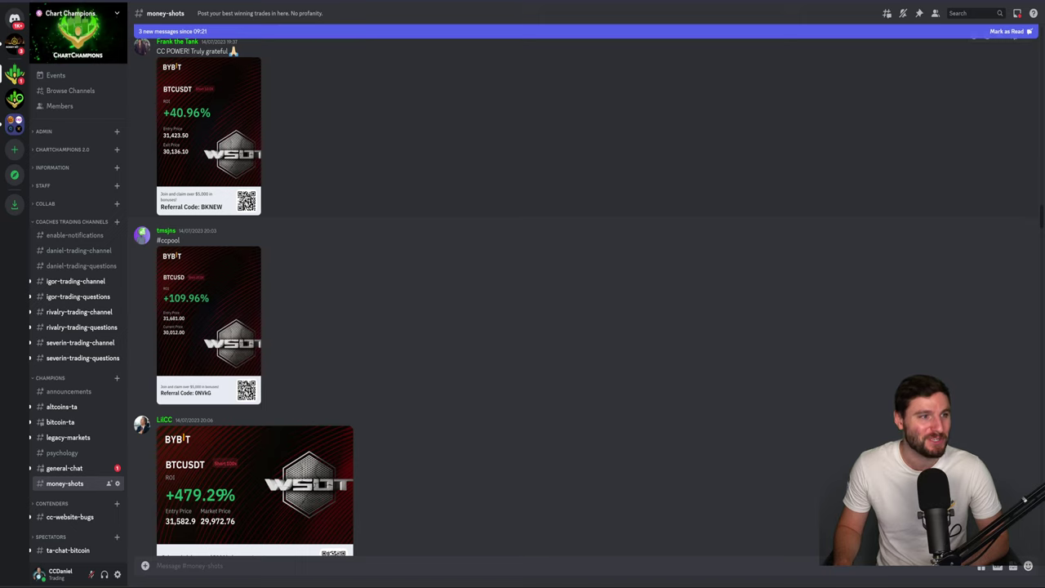
scroll(357, 275, down, 1)
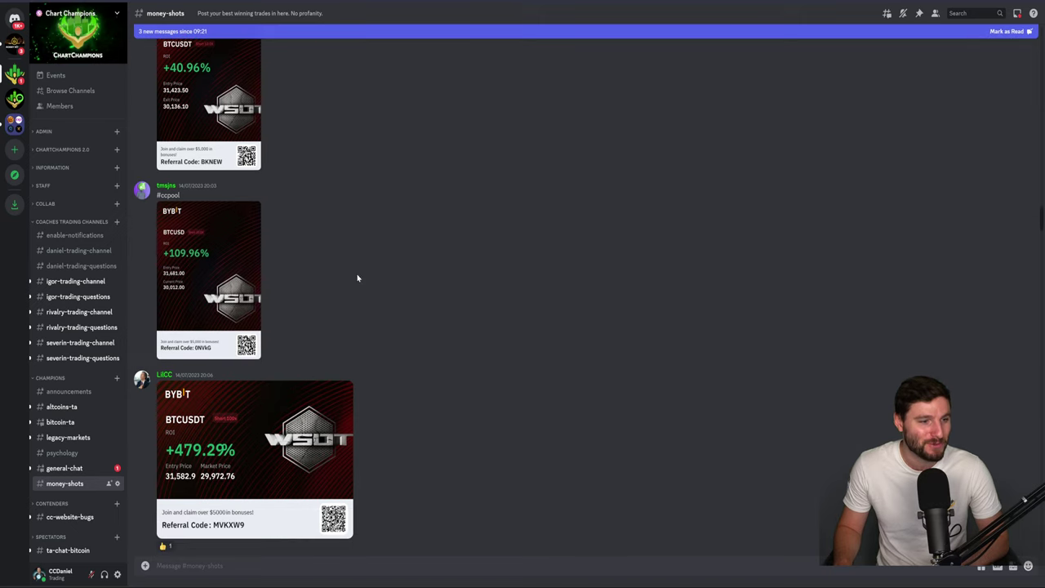
scroll(327, 326, down, 1)
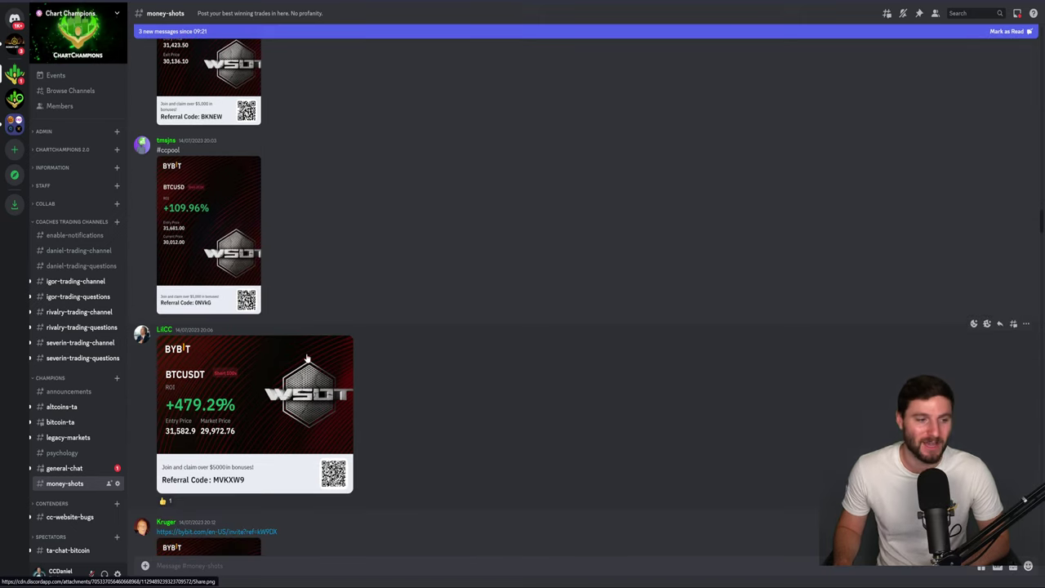
scroll(397, 312, down, 3)
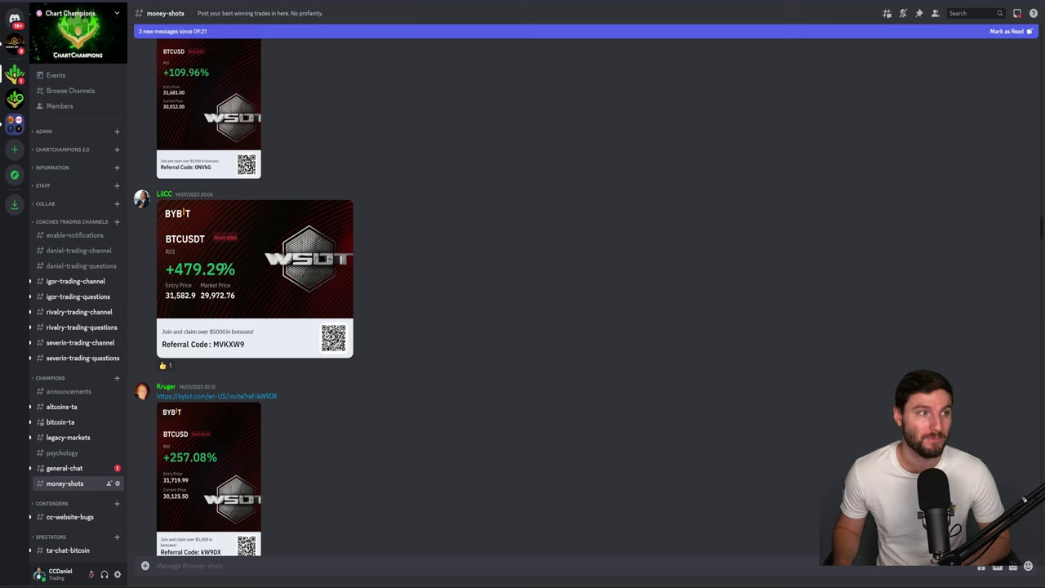
Step: Glance at the live BTCUSD.P chart, and return to the money-shots channel to browse the members' results into 15 July
key(alt+Tab)
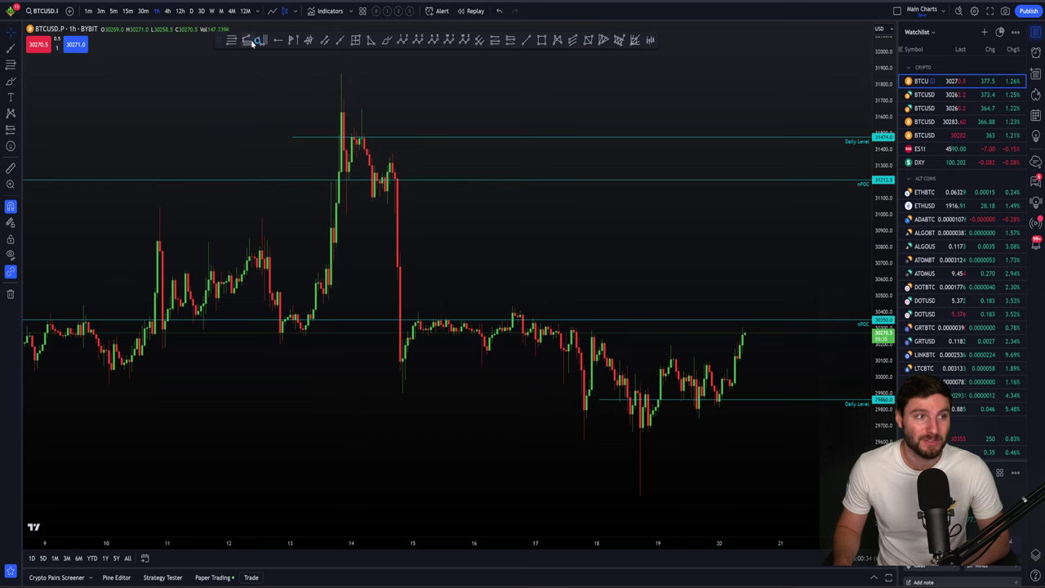
key(alt+Tab)
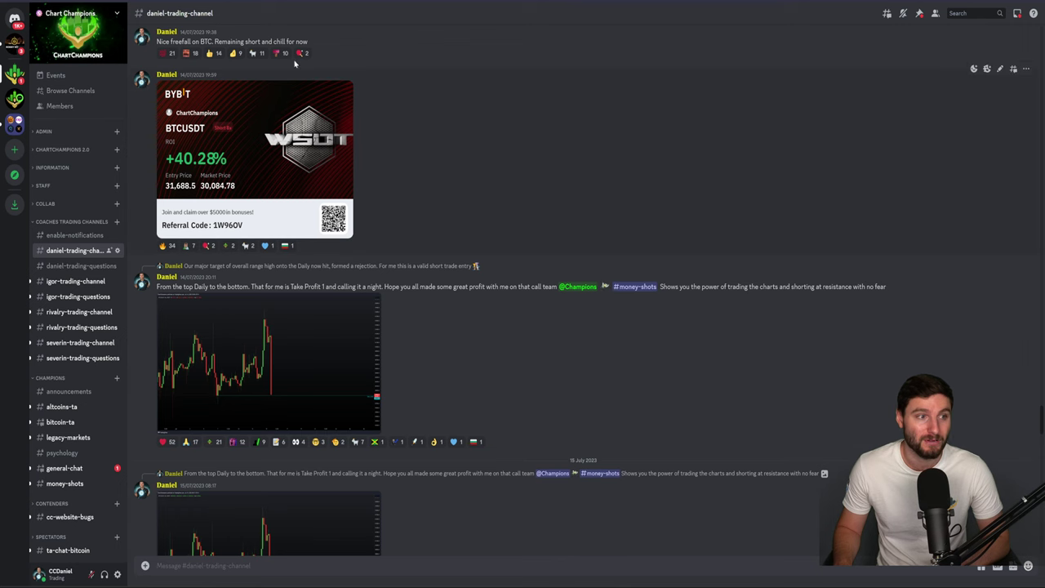
click(65, 483)
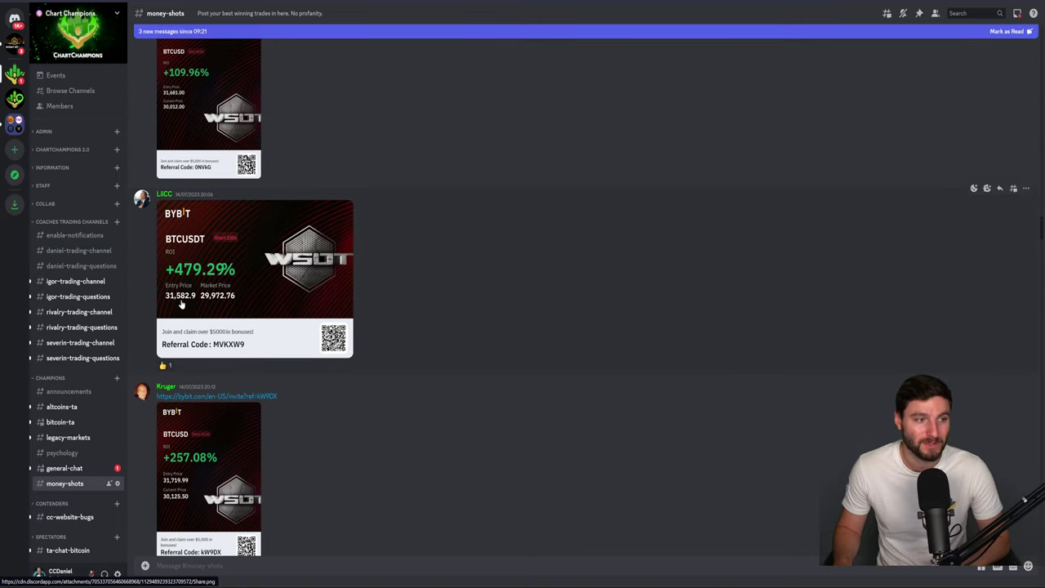
scroll(183, 303, down, 4)
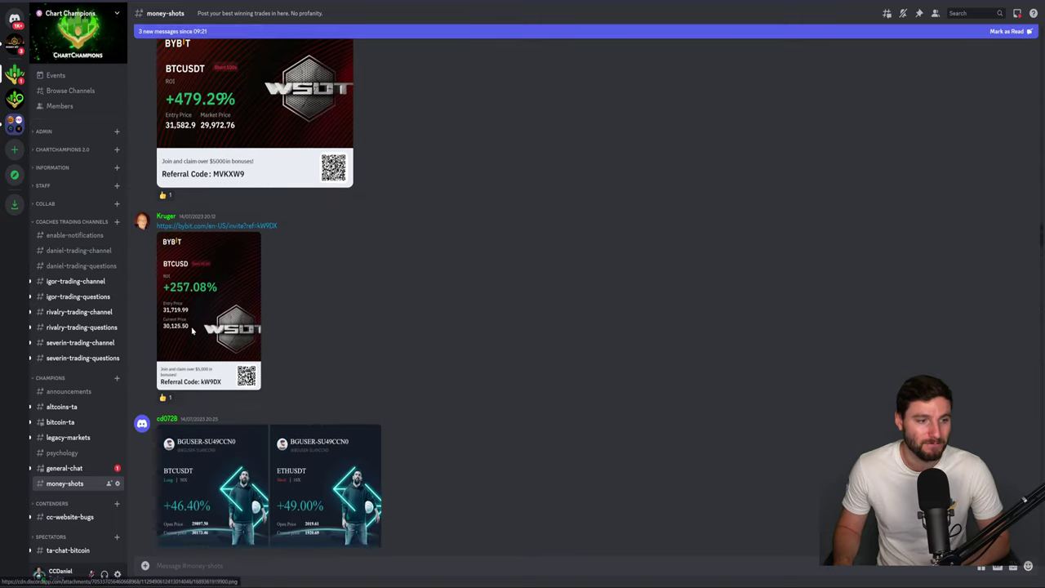
scroll(364, 305, down, 7)
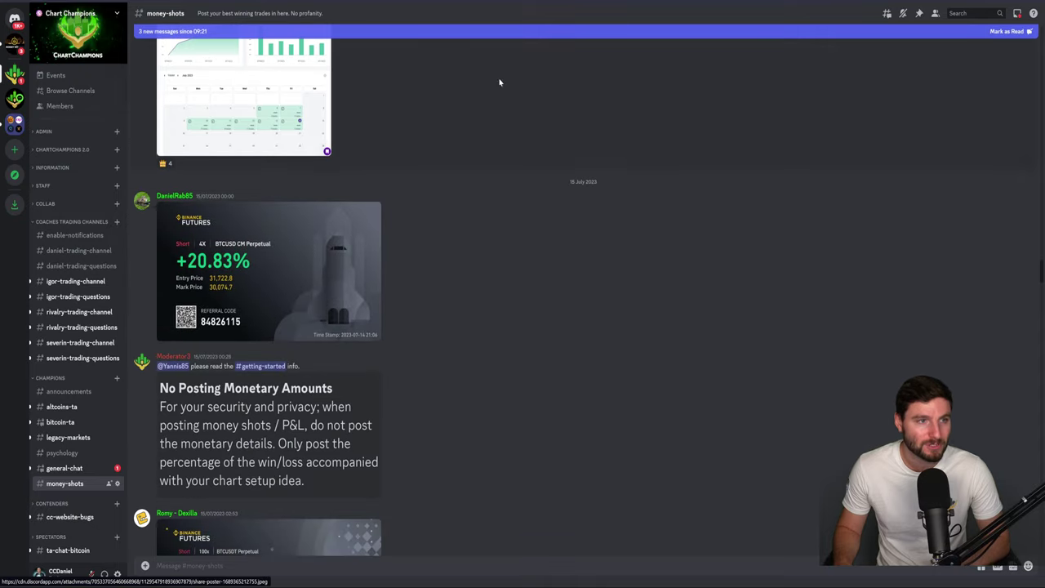
Step: Highlight "long trade setup team" in the coach's 18 July SFP post, and view its chart and the 19 July follow-up chart enlarged
key(alt+Tab)
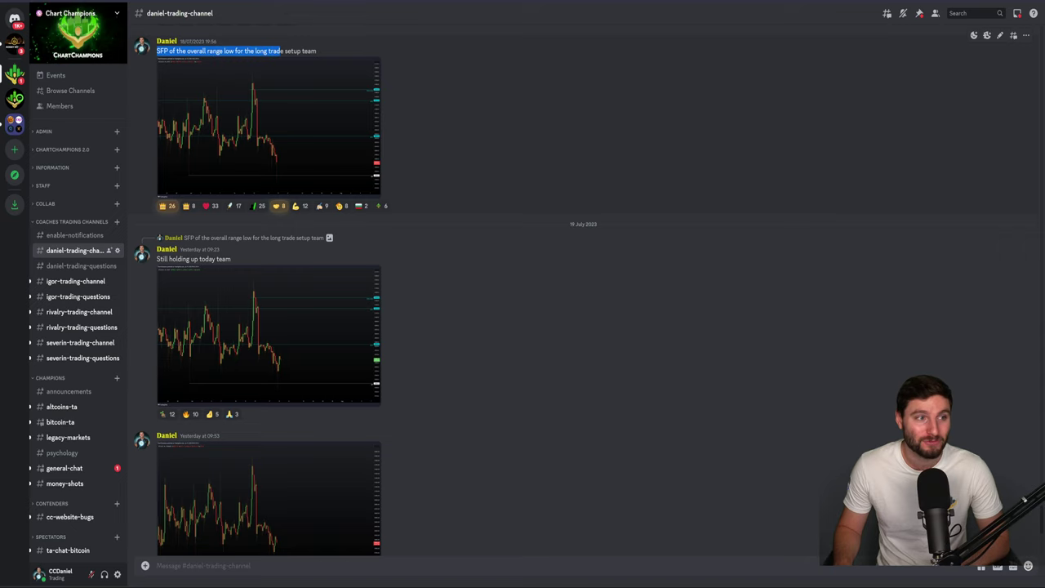
click(280, 50)
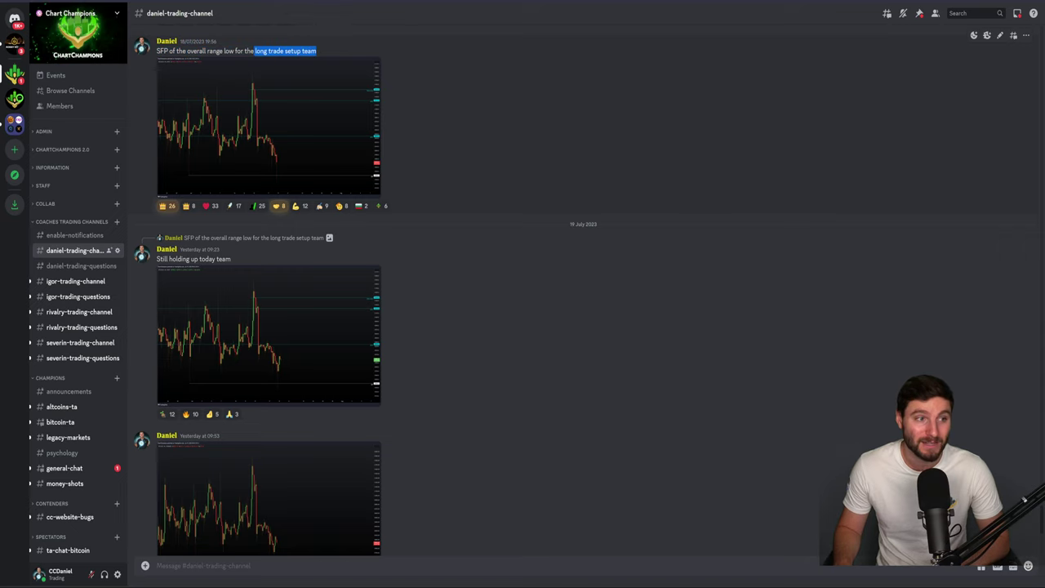
click(315, 164)
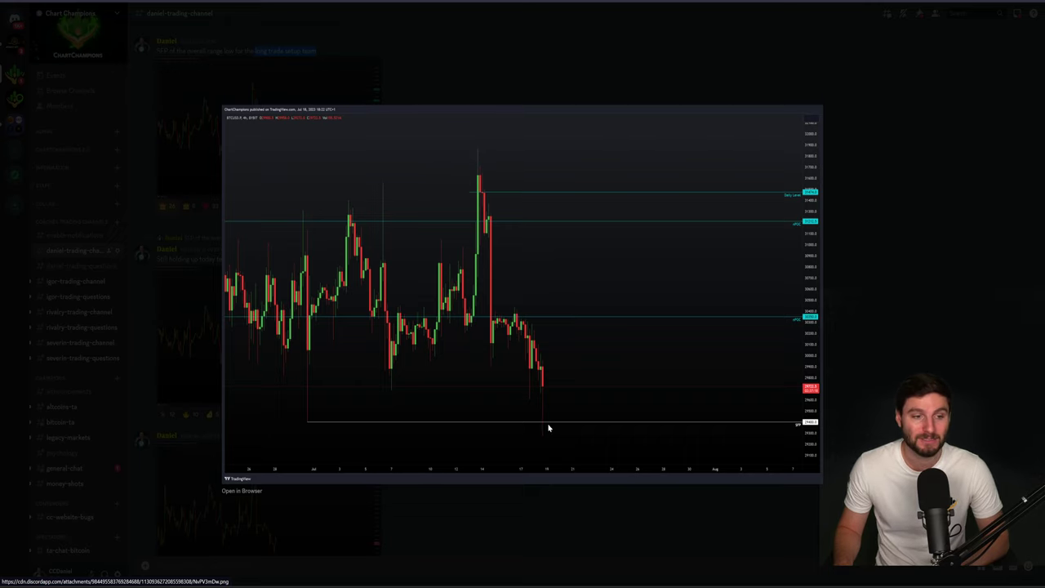
click(638, 32)
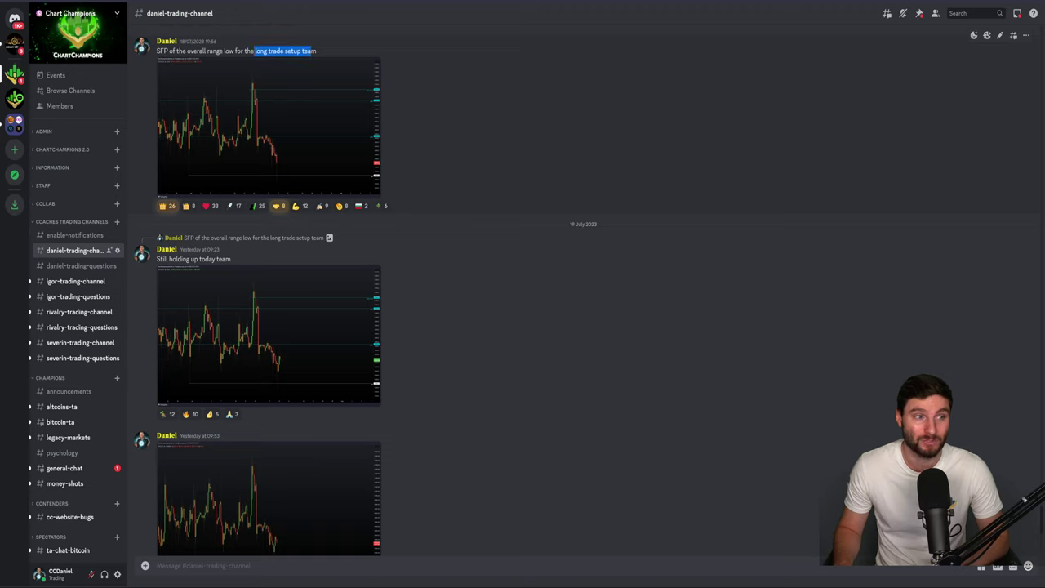
drag(317, 50, 255, 51)
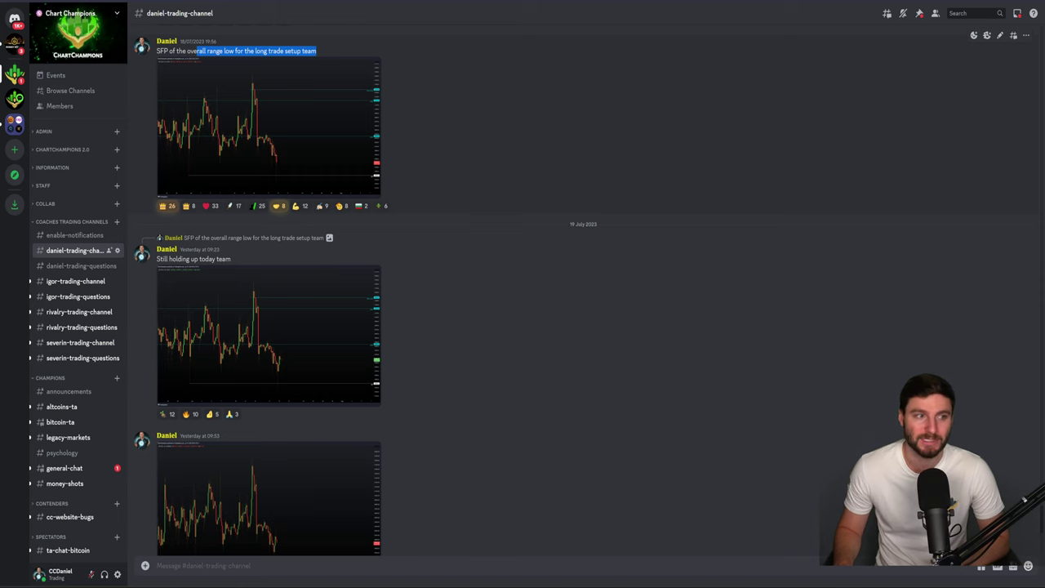
click(289, 334)
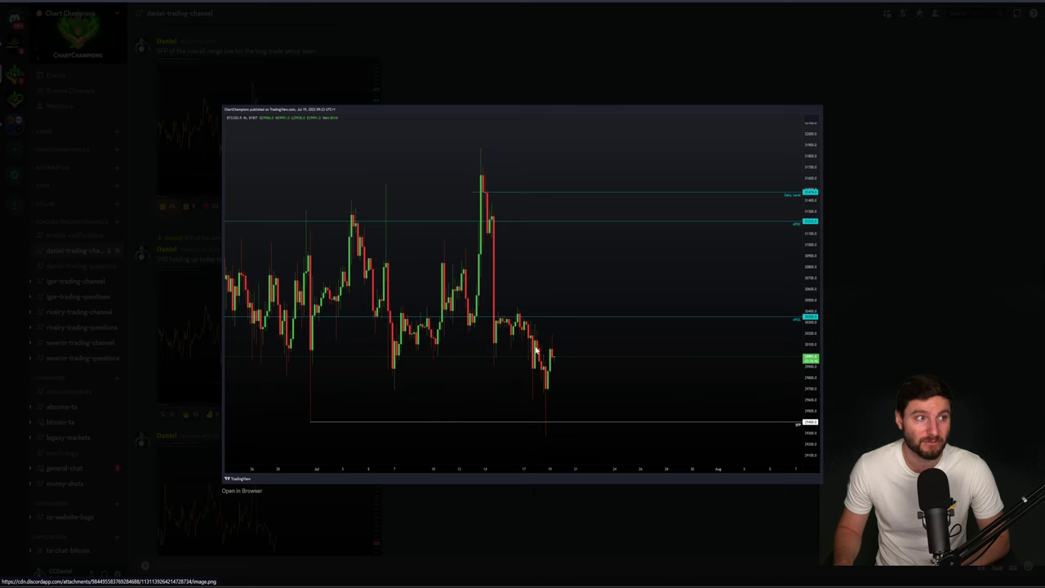
click(573, 86)
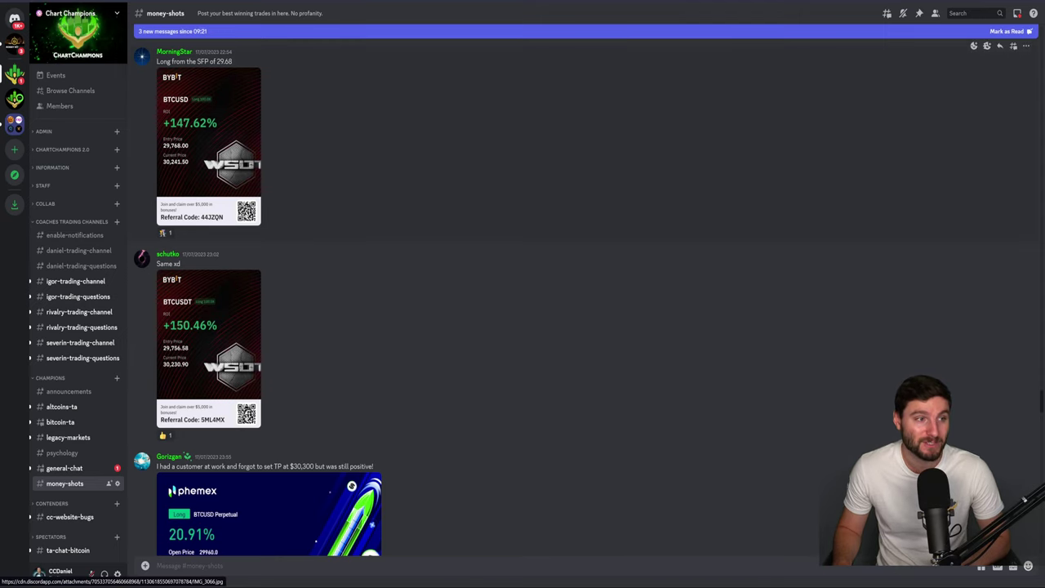
Step: Browse the members' results in the money-shots channel from the 17 July Bitcoin longs through to the 19 July posts
scroll(230, 281, up, 15)
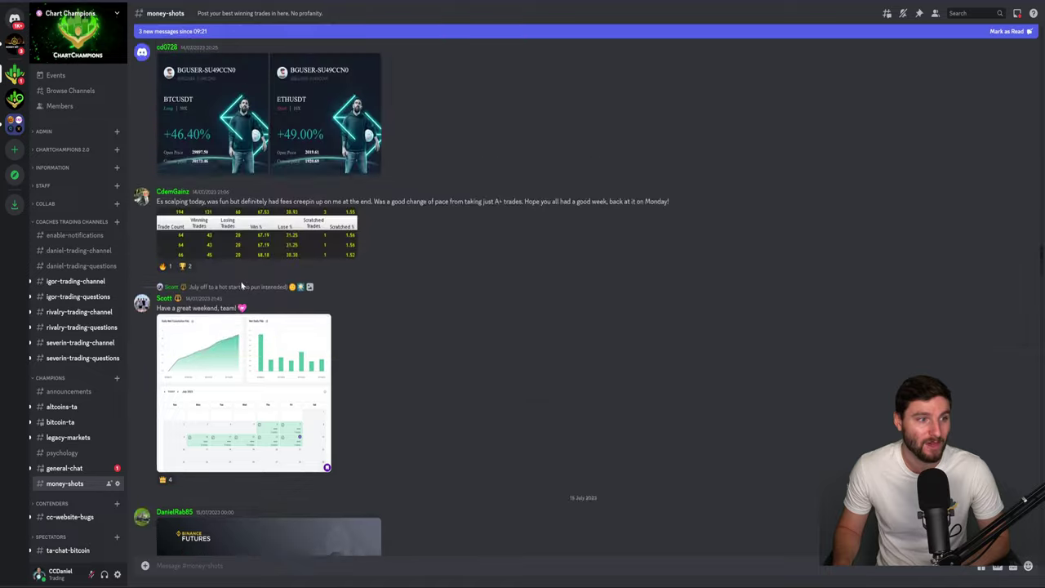
scroll(260, 165, down, 10)
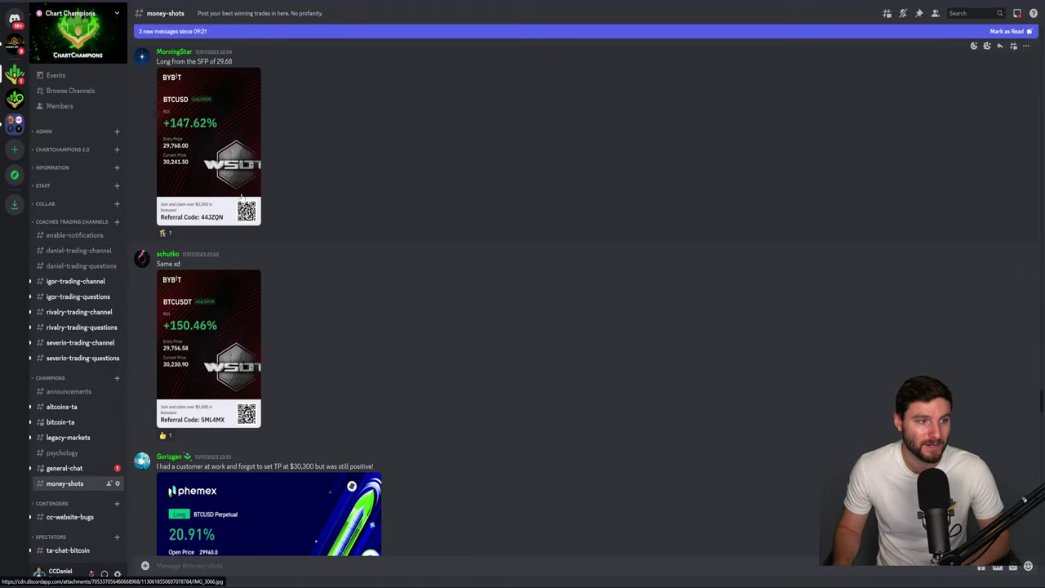
scroll(201, 282, down, 3)
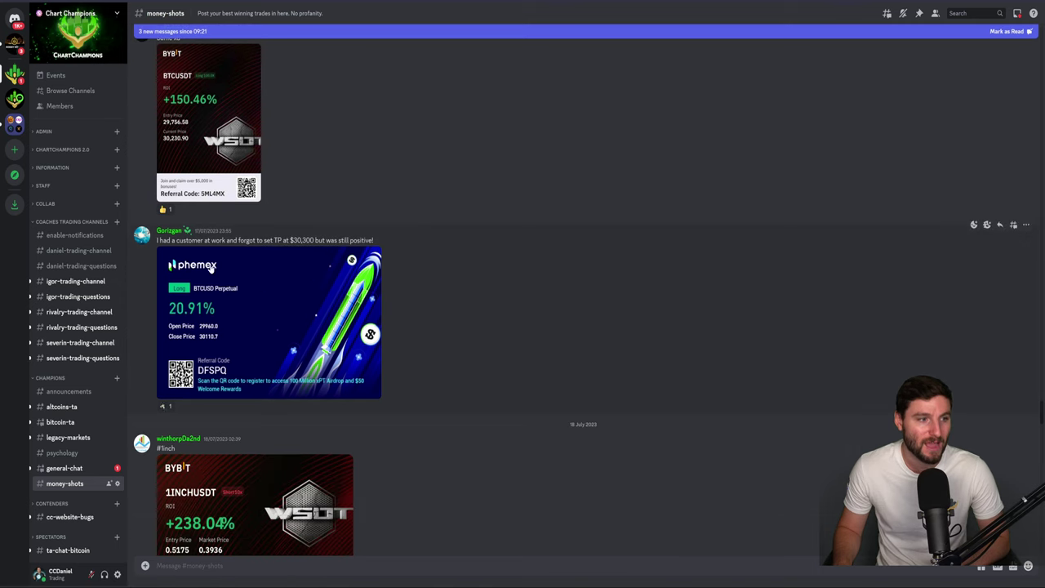
scroll(245, 257, down, 1)
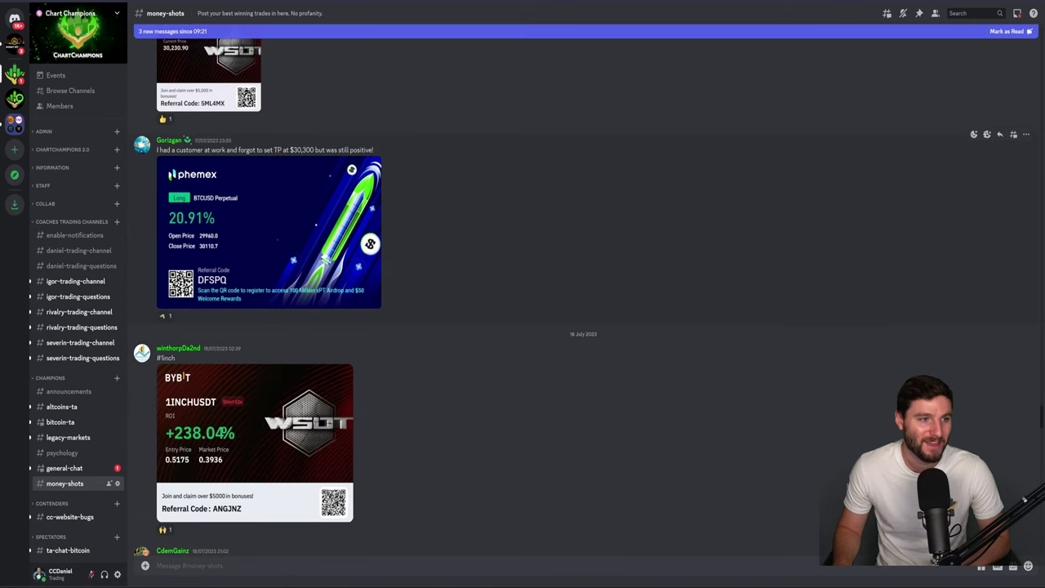
scroll(280, 242, down, 6)
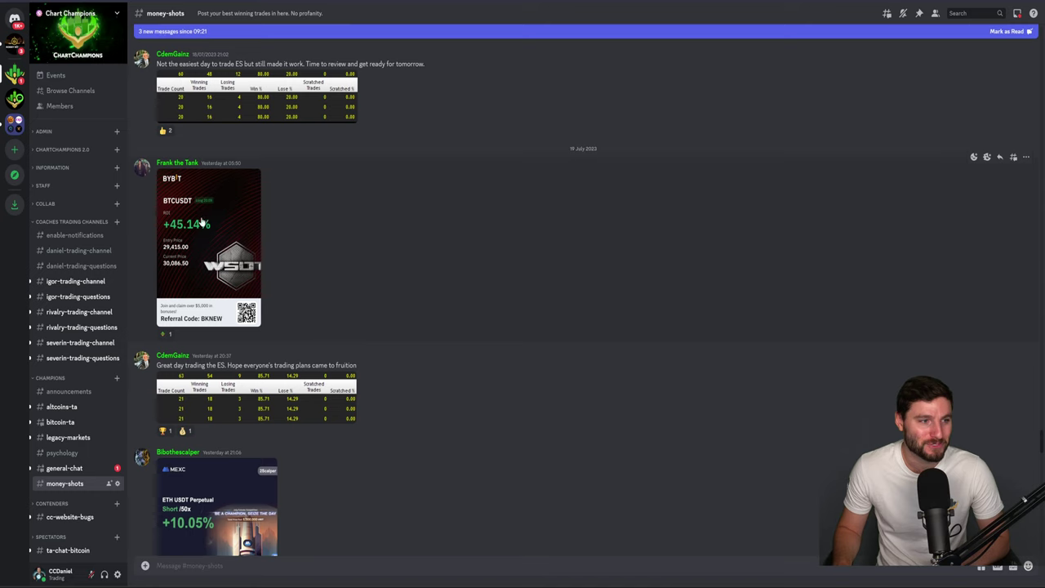
scroll(202, 222, down, 7)
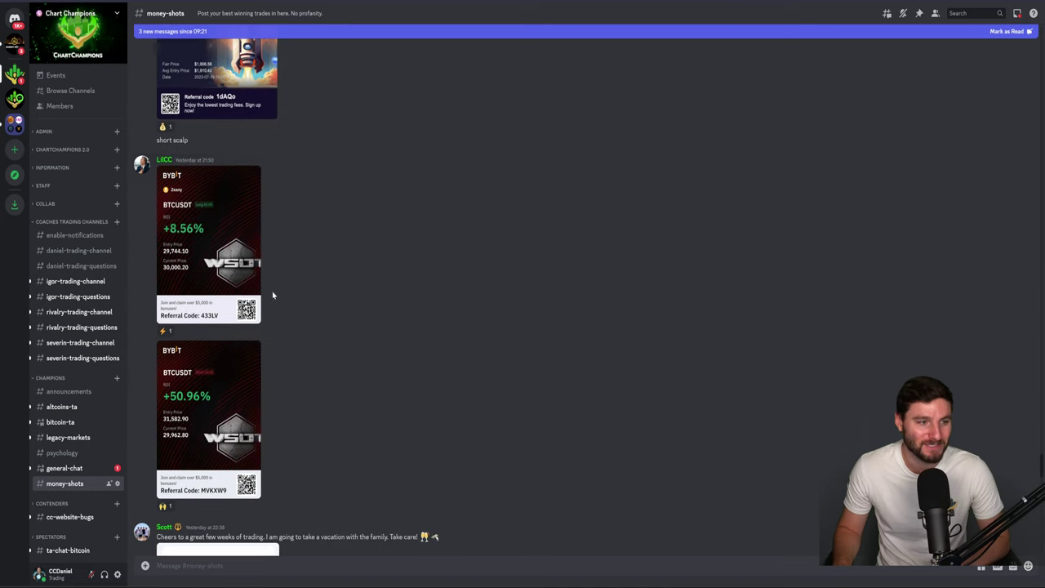
Step: View the Bybit BTCUSDT short and long result cards posted by one member on 19 July enlarged, one after the other
click(216, 418)
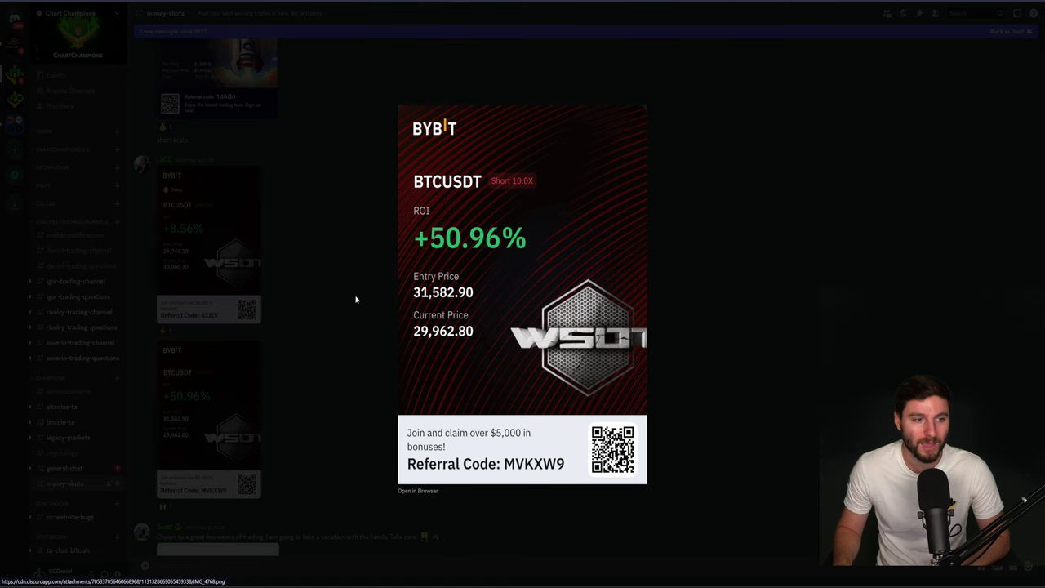
click(356, 300)
click(237, 233)
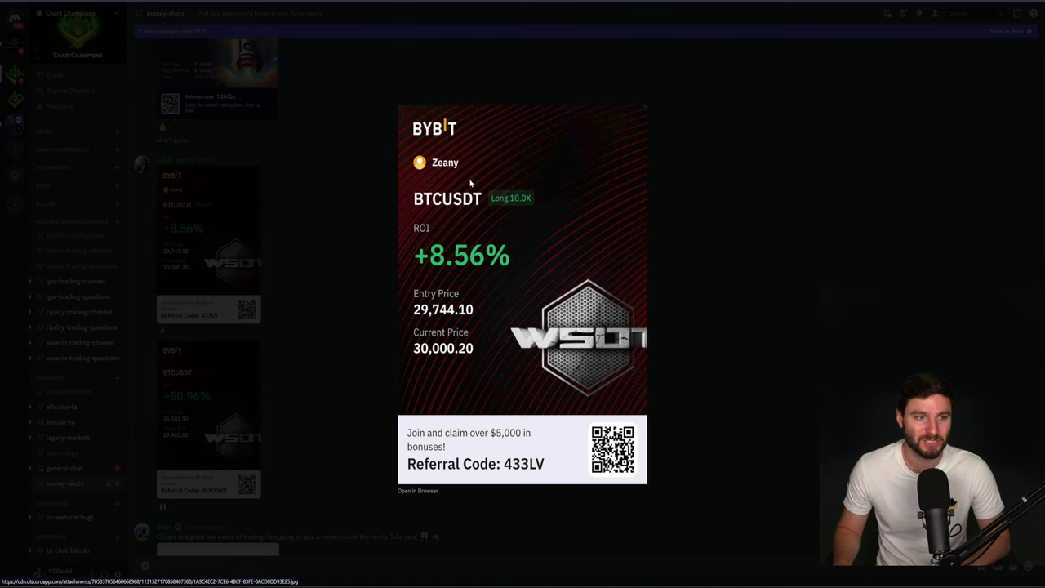
click(348, 269)
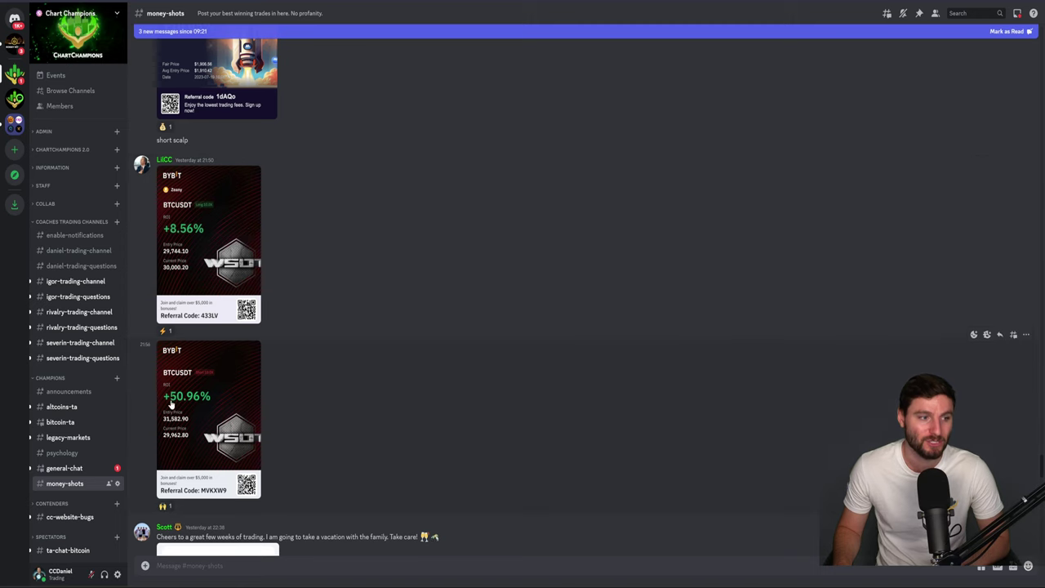
Step: Look through the remaining money-shots posts up to the latest results of 20 July
scroll(351, 278, down, 10)
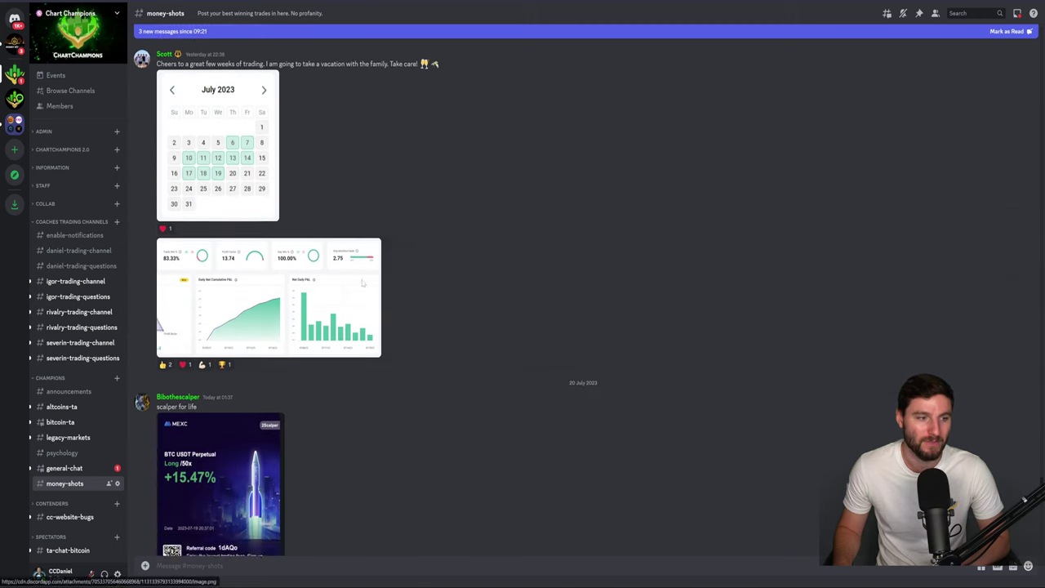
scroll(362, 284, down, 10)
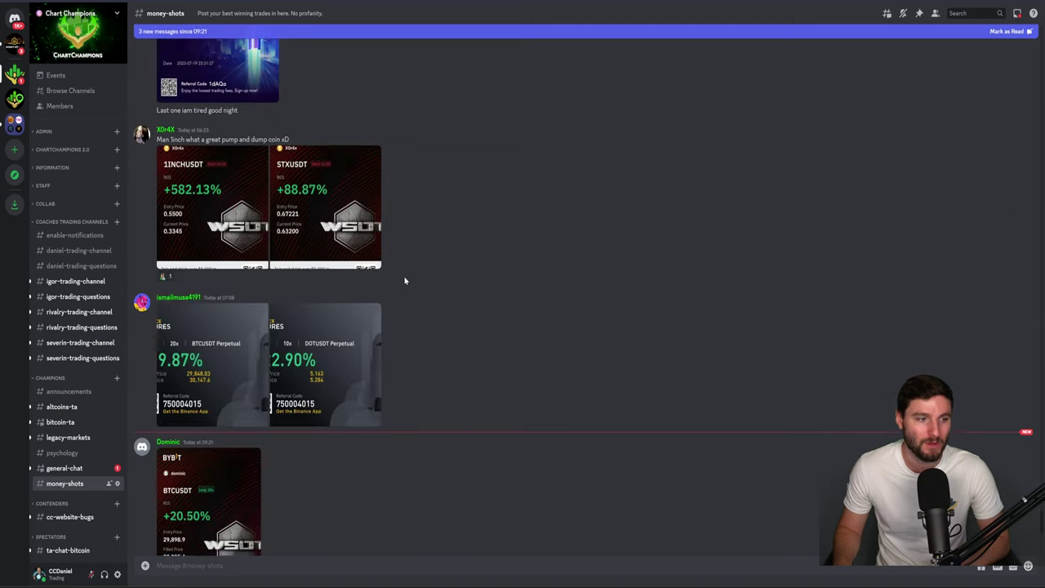
scroll(413, 292, down, 3)
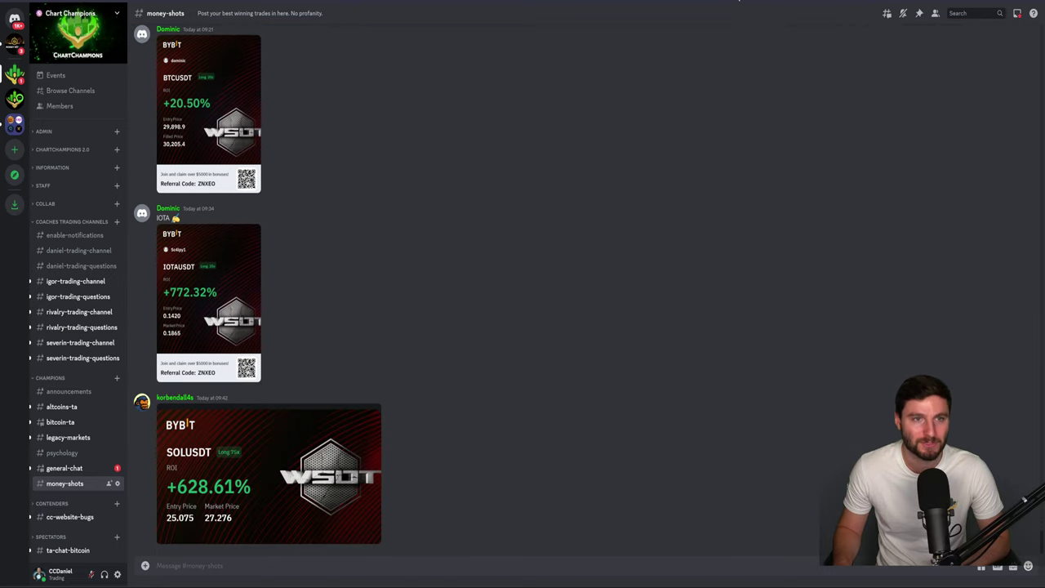
Step: Switch to the TradingView BTCUSD.P hourly chart and examine price since the 18 July low between the 29860.0 daily level and the 30350.0 nPOC
key(alt+Tab)
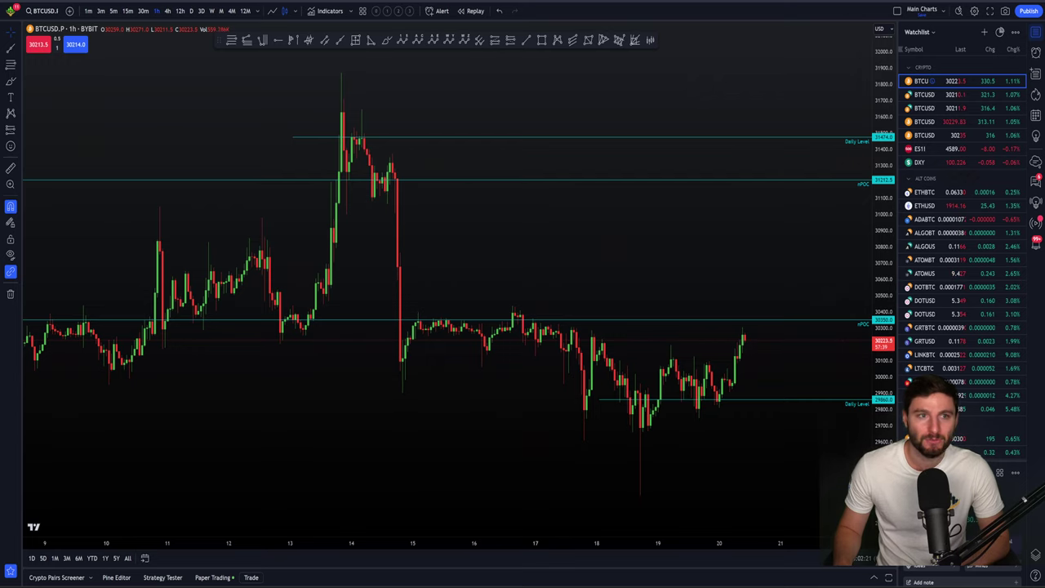
key(alt+Tab)
key(alt+Tab)
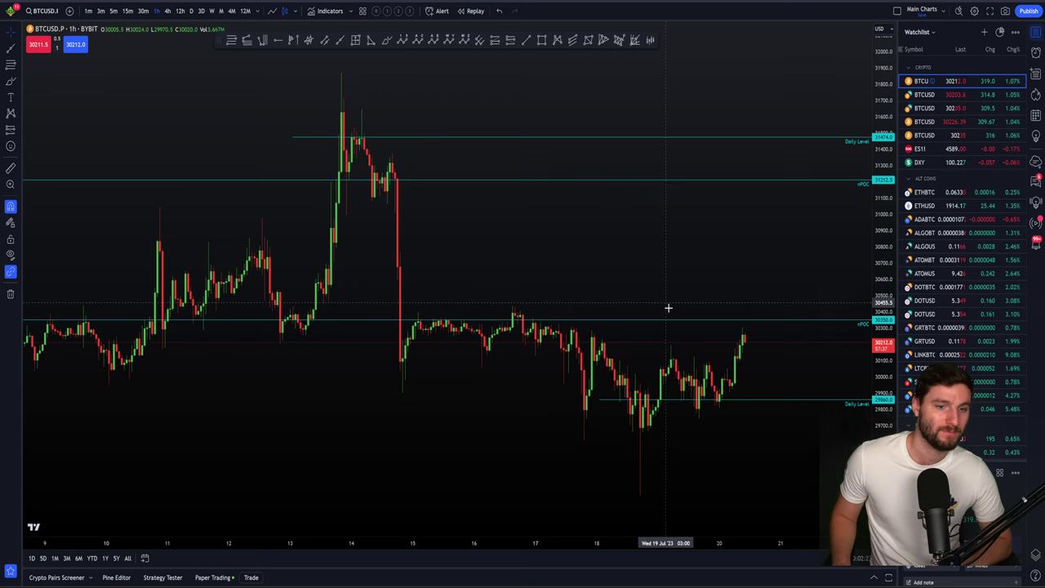
scroll(693, 301, up, 5)
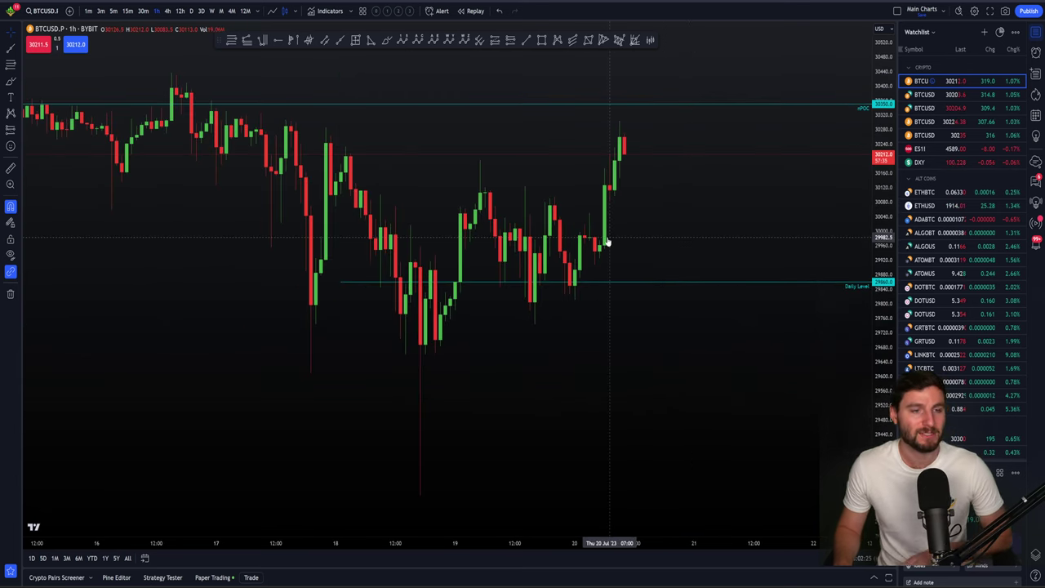
scroll(584, 406, down, 3)
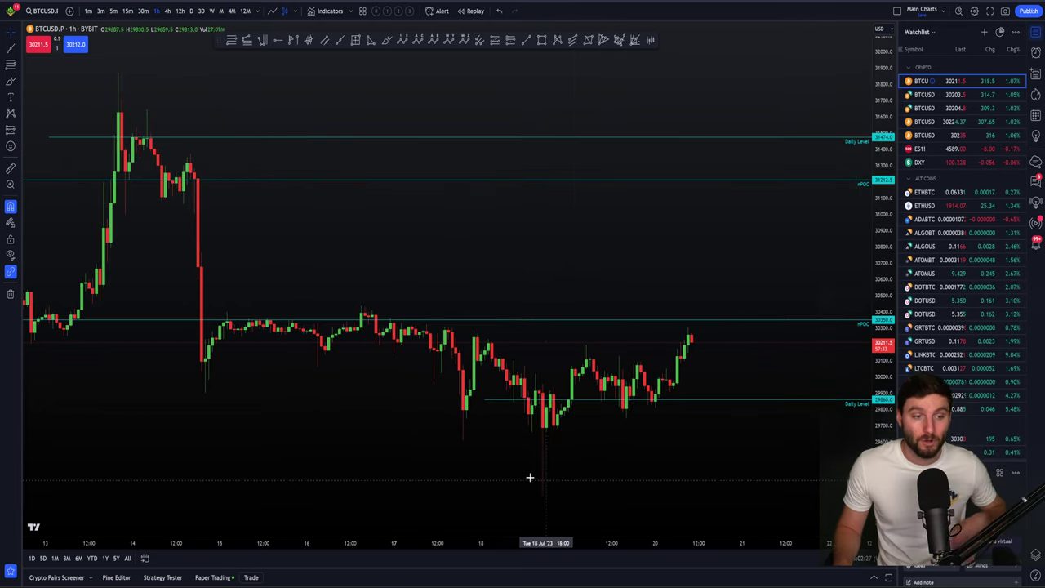
scroll(591, 460, up, 3)
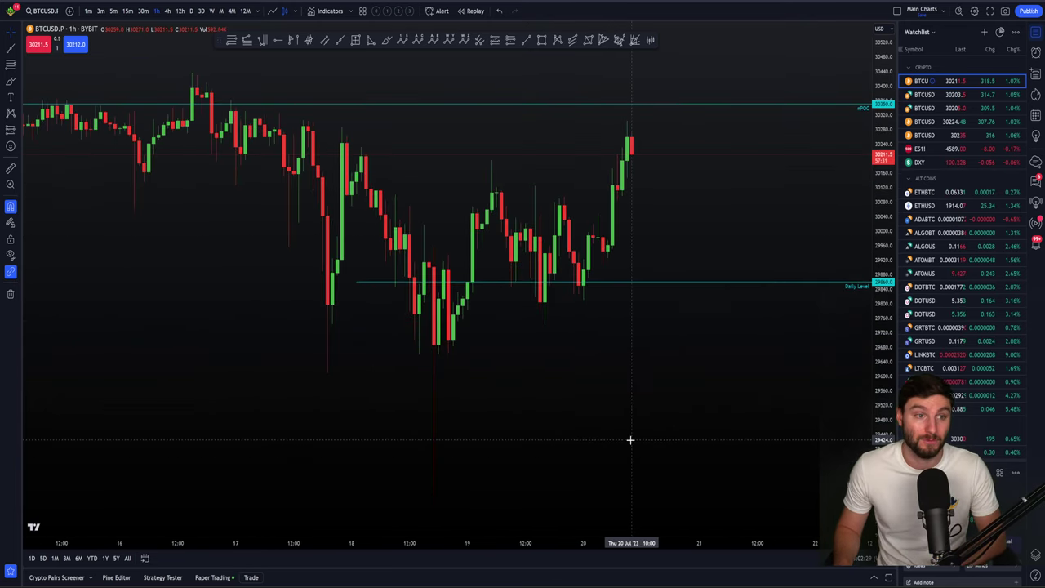
drag(614, 442, 536, 444)
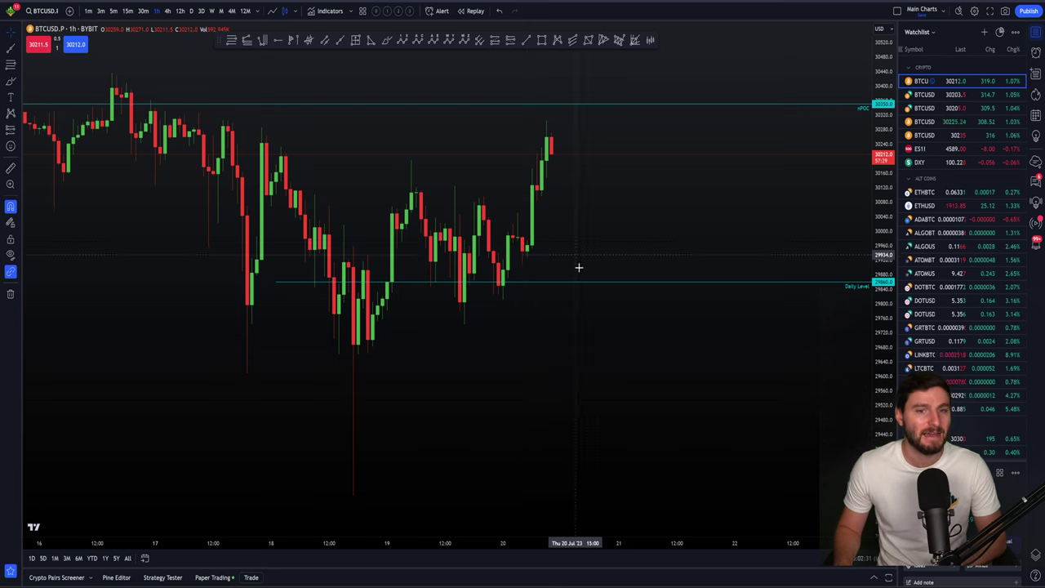
scroll(676, 417, down, 3)
scroll(682, 392, up, 5)
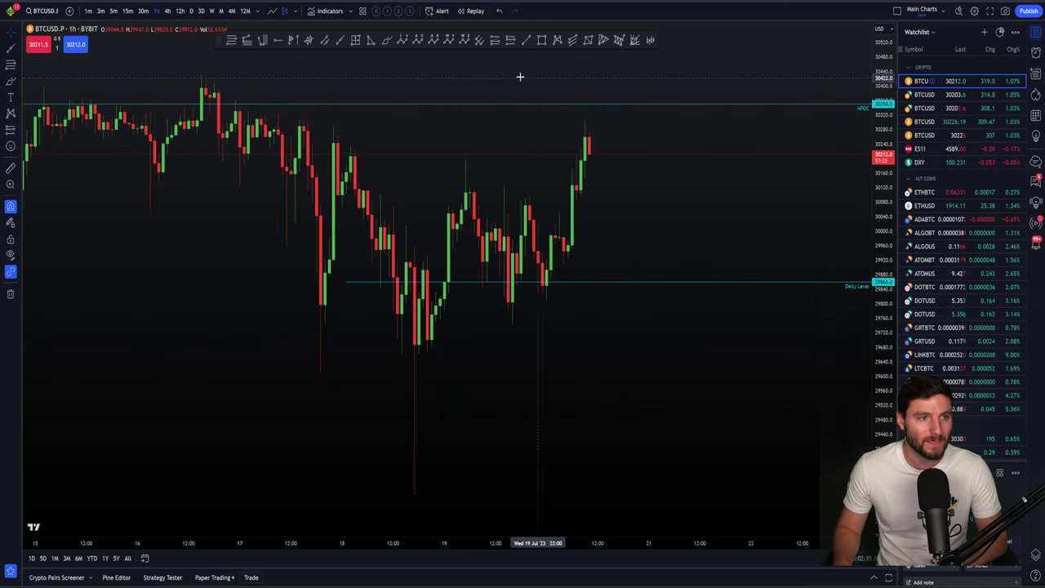
scroll(736, 217, down, 1)
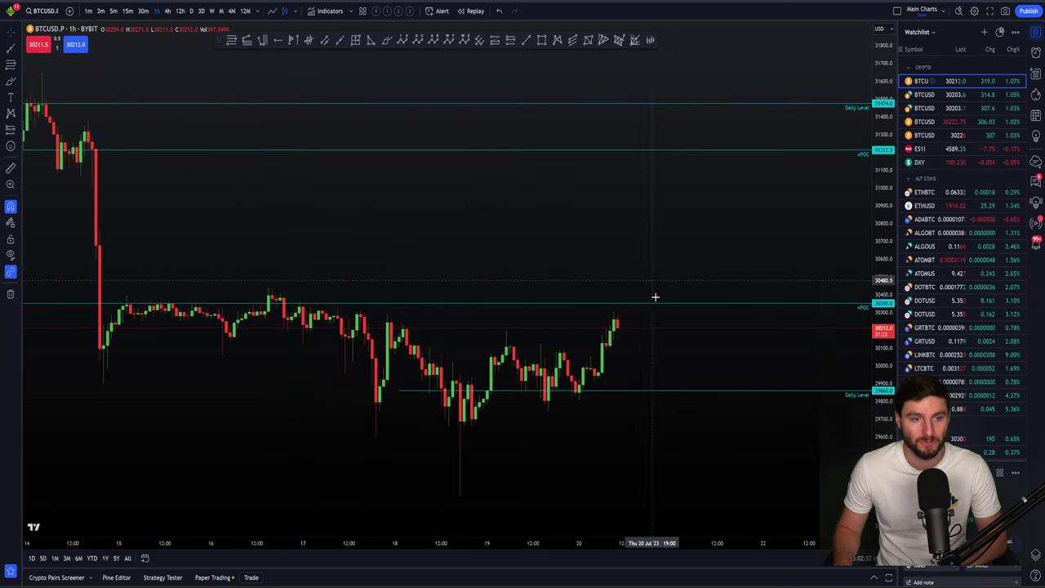
Step: Draw a horizontal ray from the 16 July 15:00 high at 30435.5 and apply the white "Key" template to it
drag(665, 340, 543, 300)
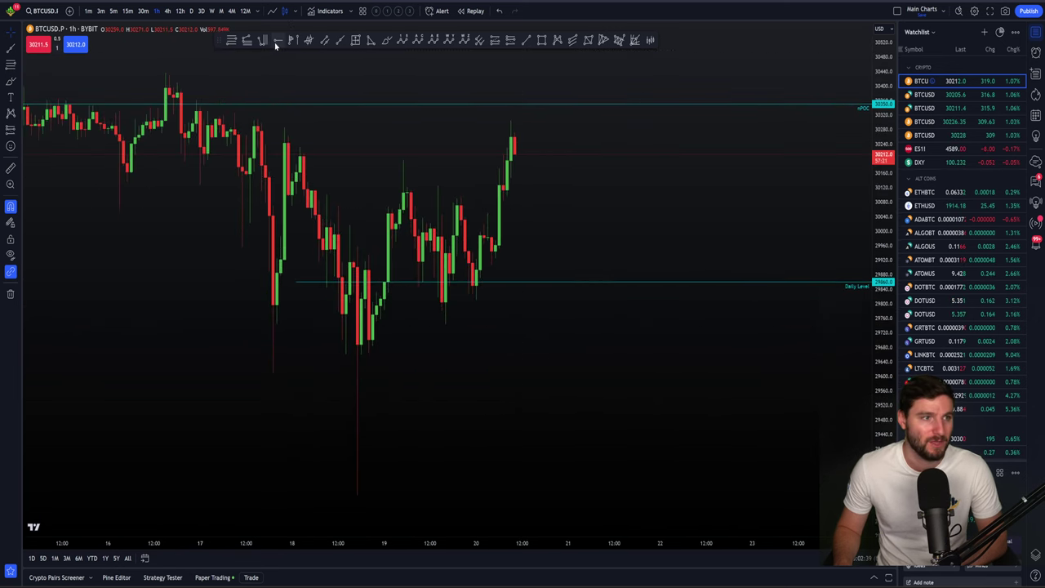
click(163, 75)
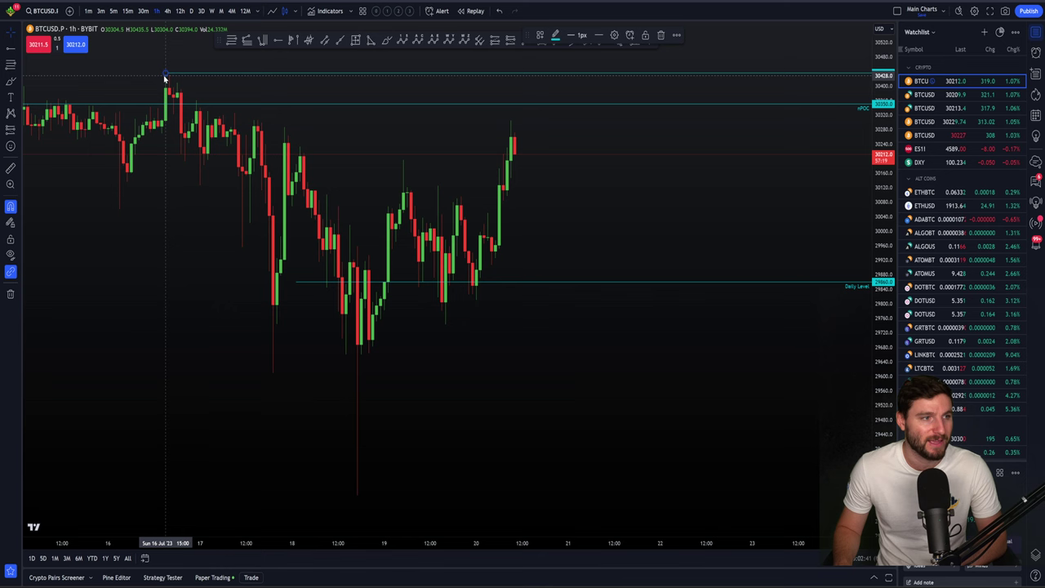
double_click(715, 74)
right_click(715, 76)
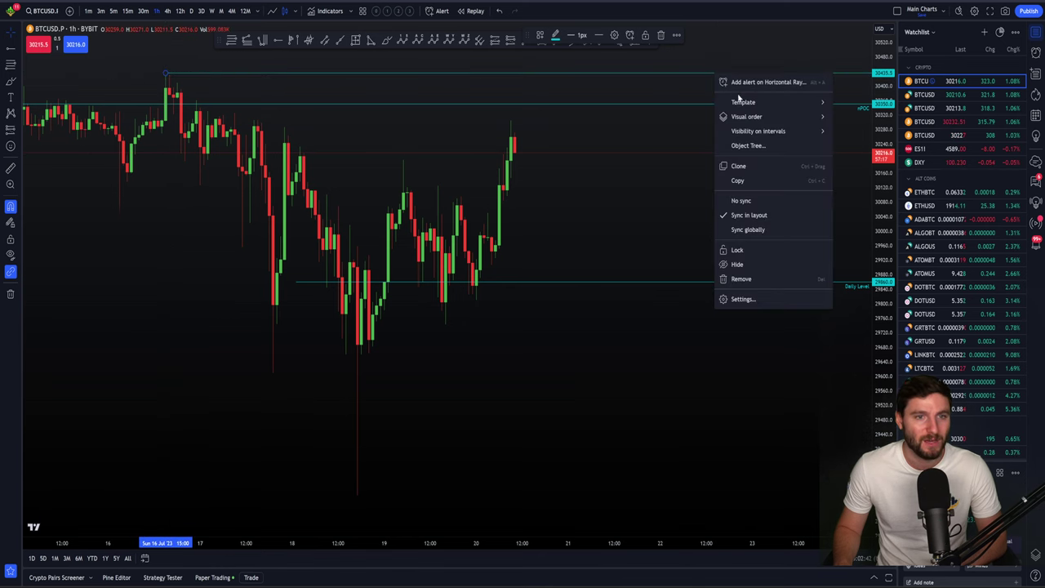
mouse_move(817, 103)
click(846, 170)
scroll(697, 448, down, 3)
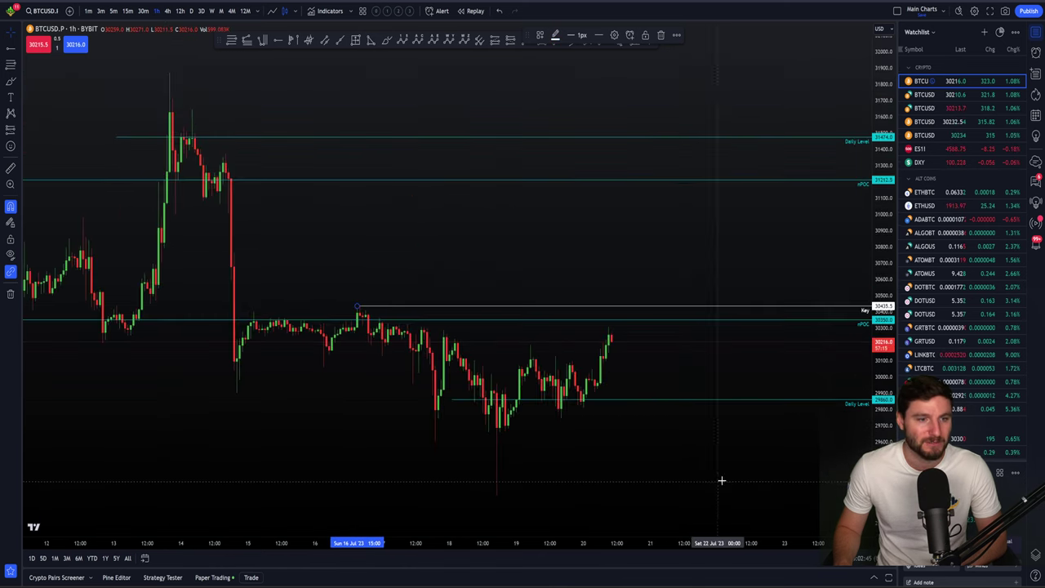
Step: Check recent price against the "Key" ray at the 16 July high, and delete the ray
drag(875, 449, 875, 307)
drag(665, 343, 717, 147)
scroll(689, 205, up, 2)
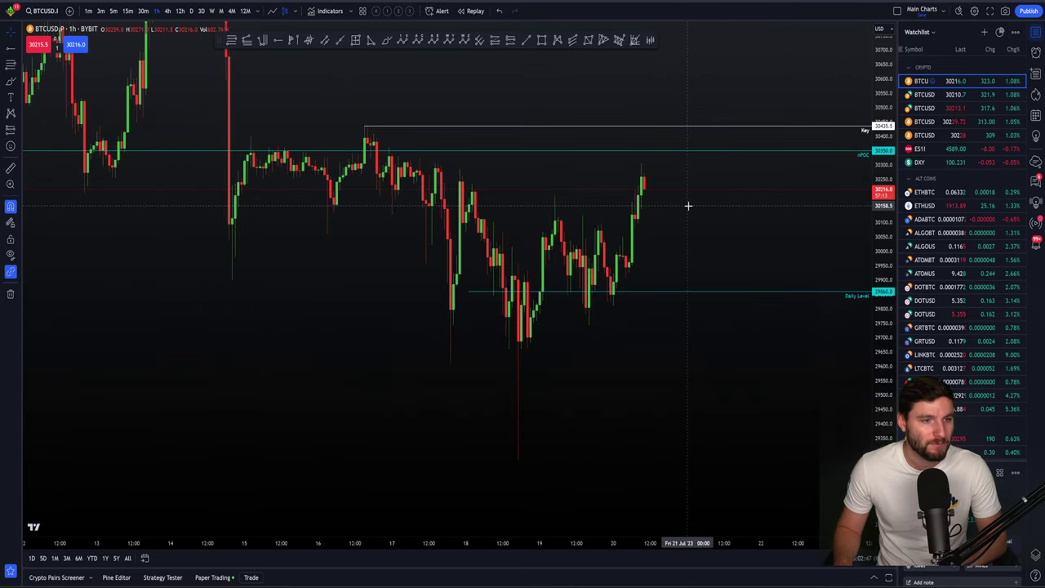
click(314, 128)
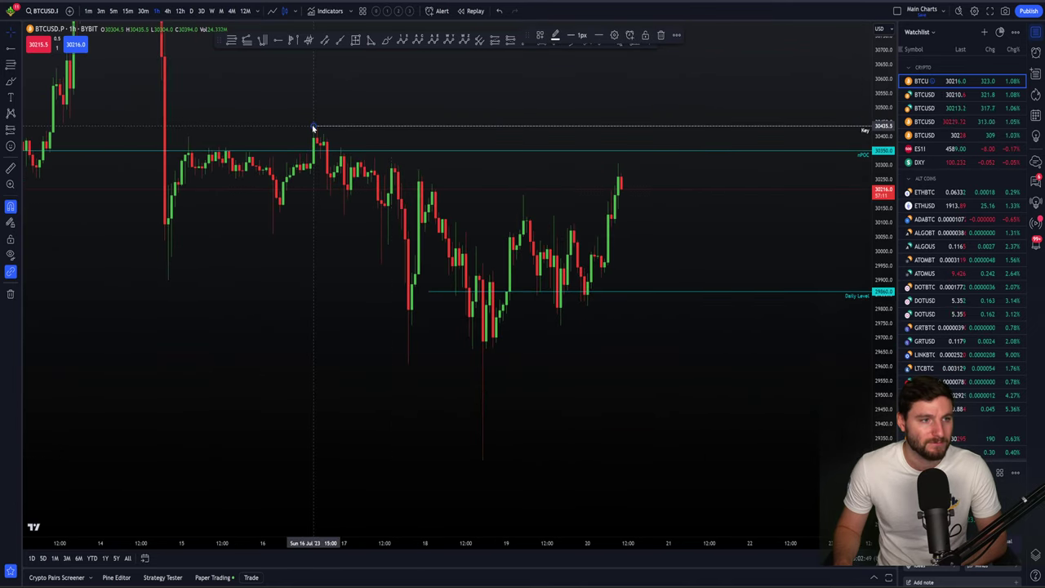
drag(637, 399, 578, 285)
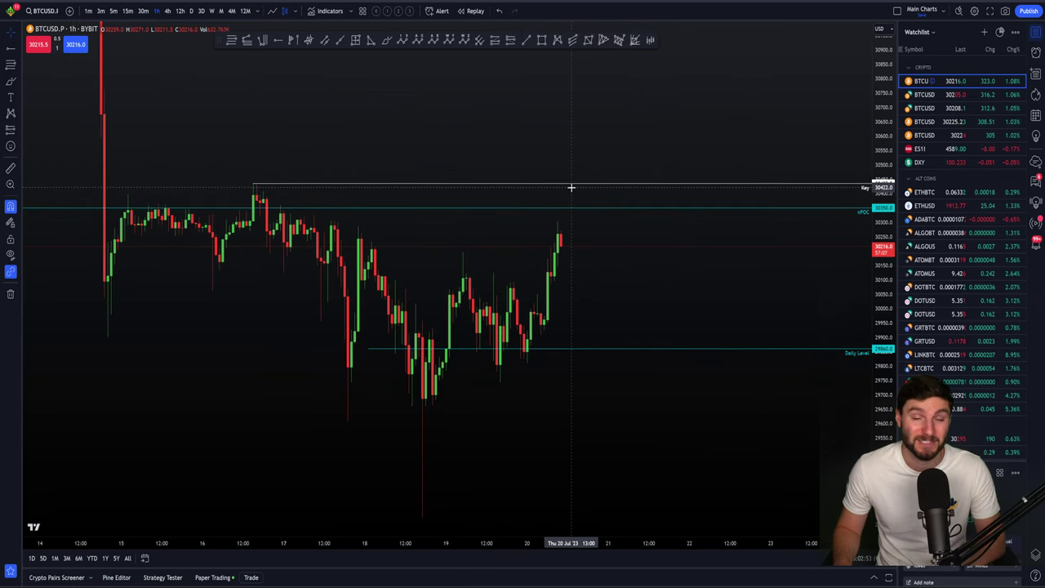
click(631, 185)
key(Delete)
scroll(639, 272, up, 1)
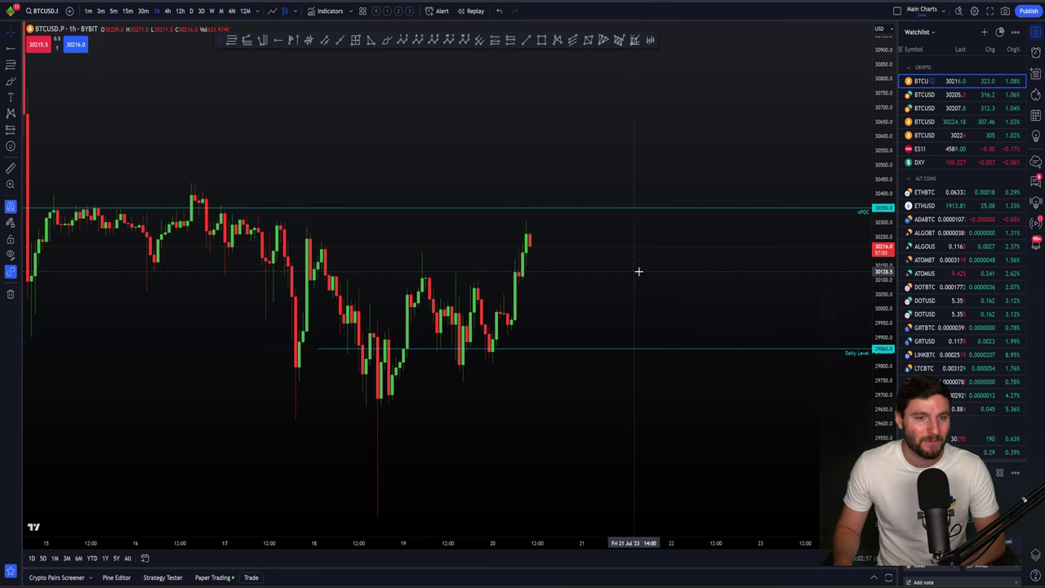
Step: Draw a fixed range volume profile from the 14 July 19:00 sell-off candle to the 20 July 10:00 candle
drag(682, 260, 714, 289)
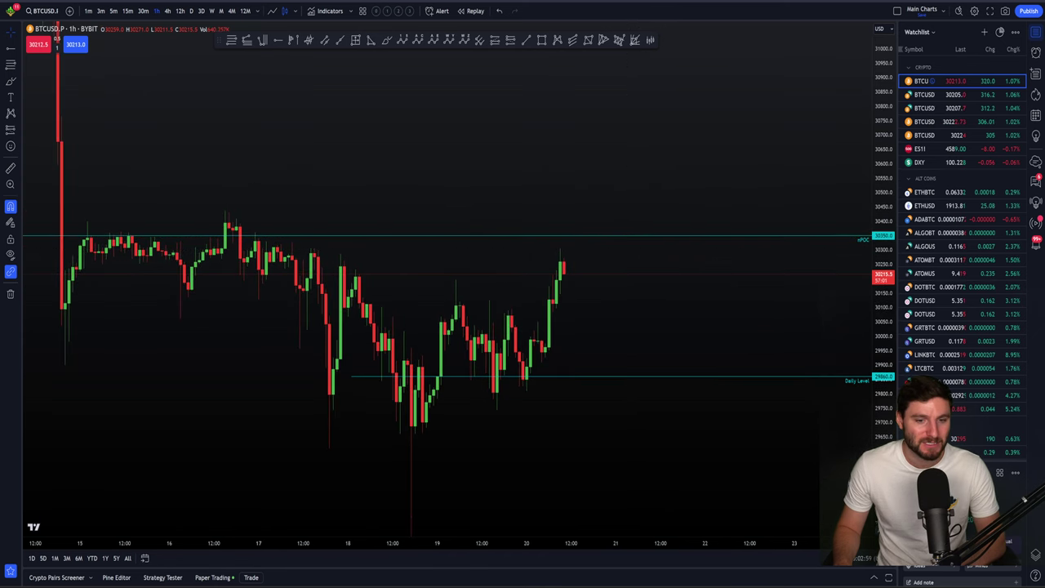
double_click(884, 400)
scroll(738, 401, up, 1)
mouse_move(745, 407)
mouse_down()
mouse_move(802, 428)
mouse_move(758, 422)
mouse_up()
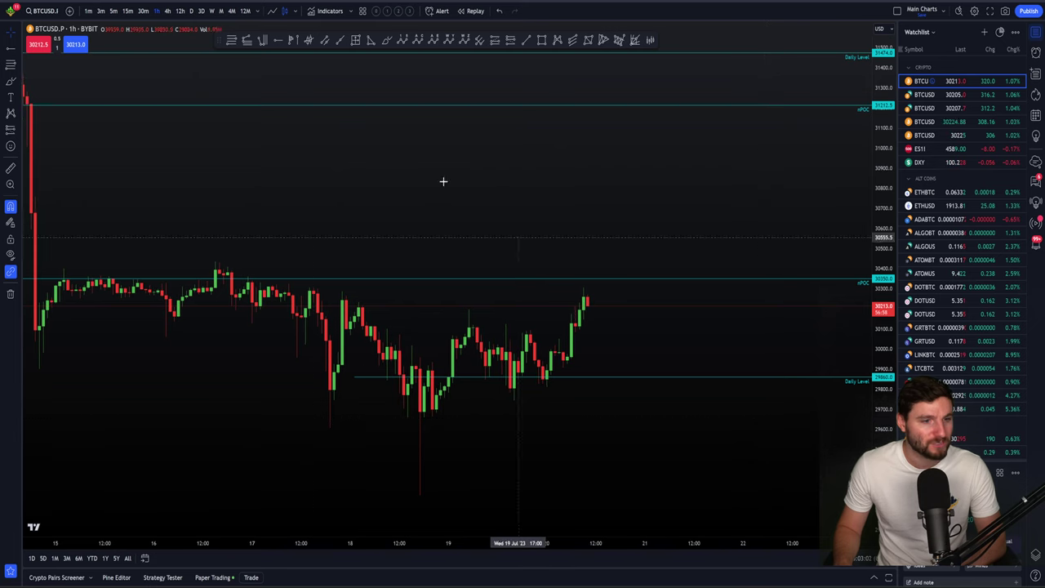
click(292, 40)
click(584, 300)
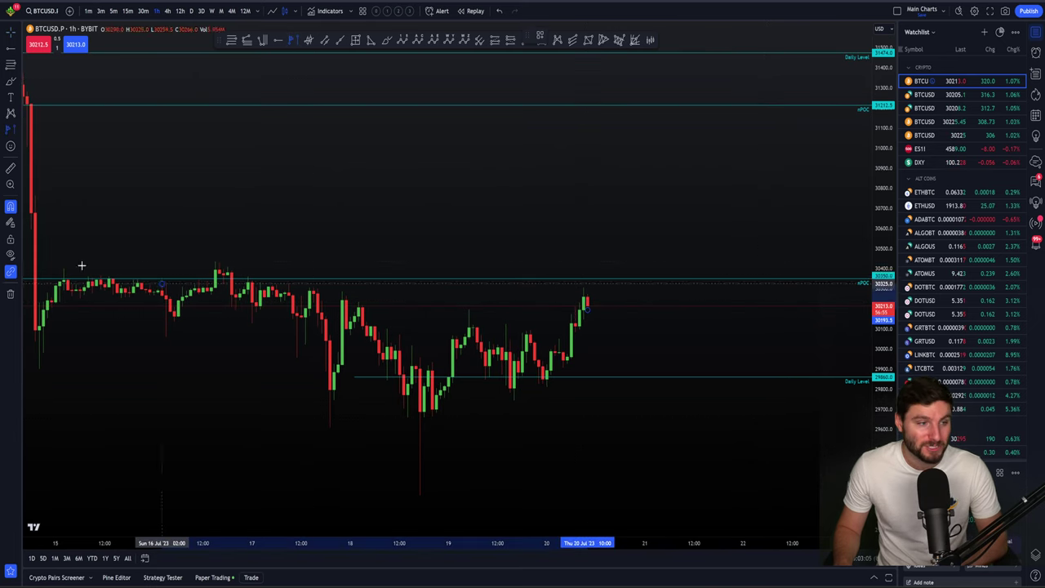
click(36, 264)
scroll(629, 292, up, 1)
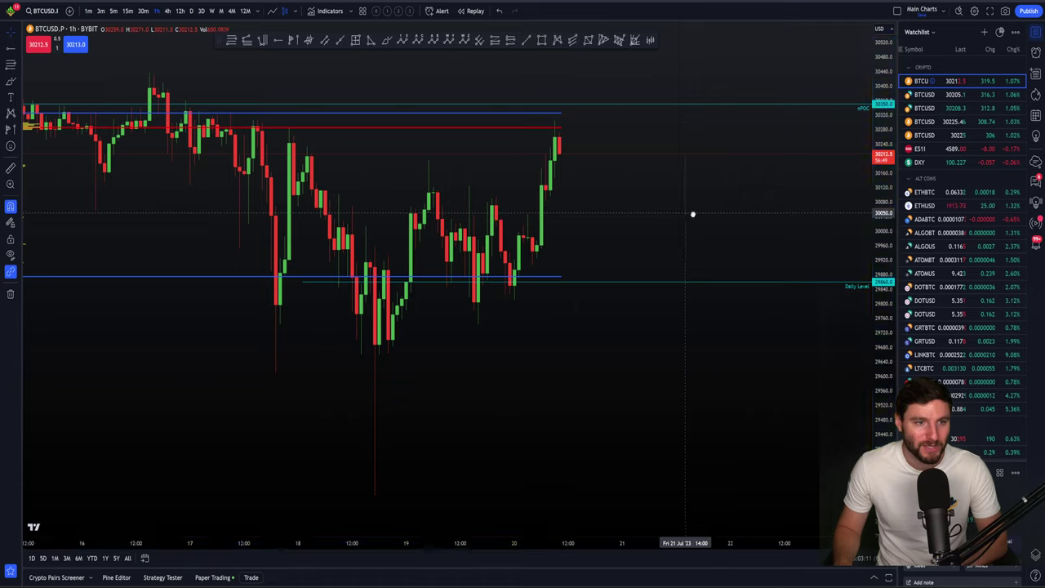
Step: Examine recent price against the volume profile's value area, the 30350.0 nPOC and the 29860.0 daily level, including the 13–14 July sell-off
scroll(727, 222, down, 3)
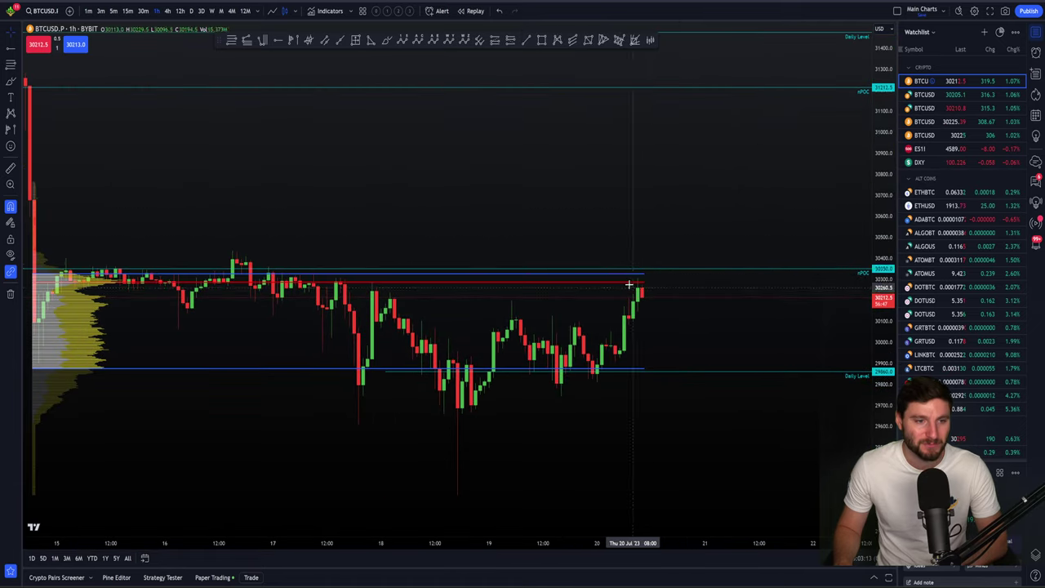
scroll(649, 209, up, 2)
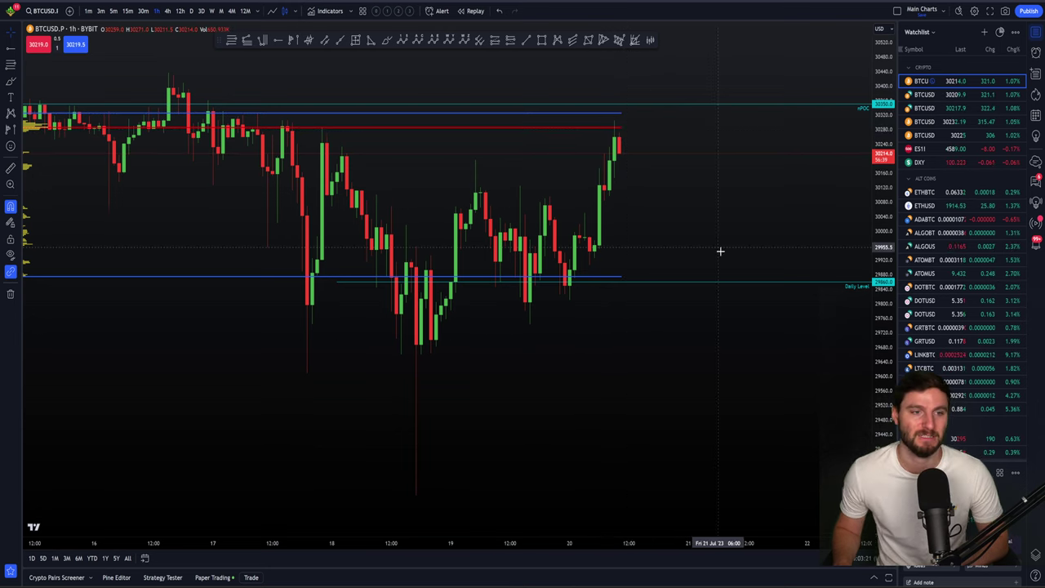
scroll(751, 467, down, 1)
drag(751, 466, 738, 458)
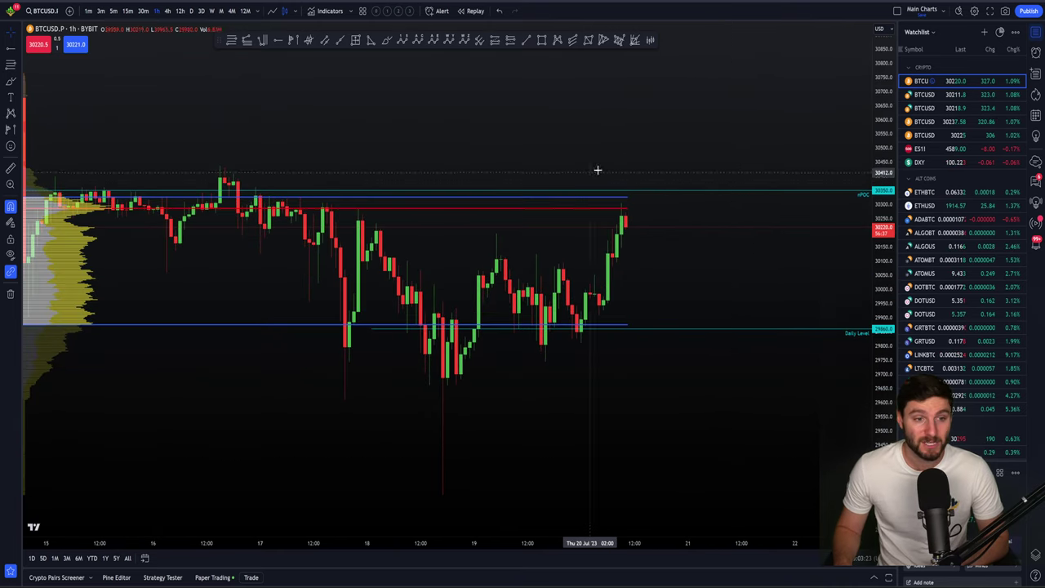
scroll(691, 351, down, 2)
scroll(690, 352, down, 2)
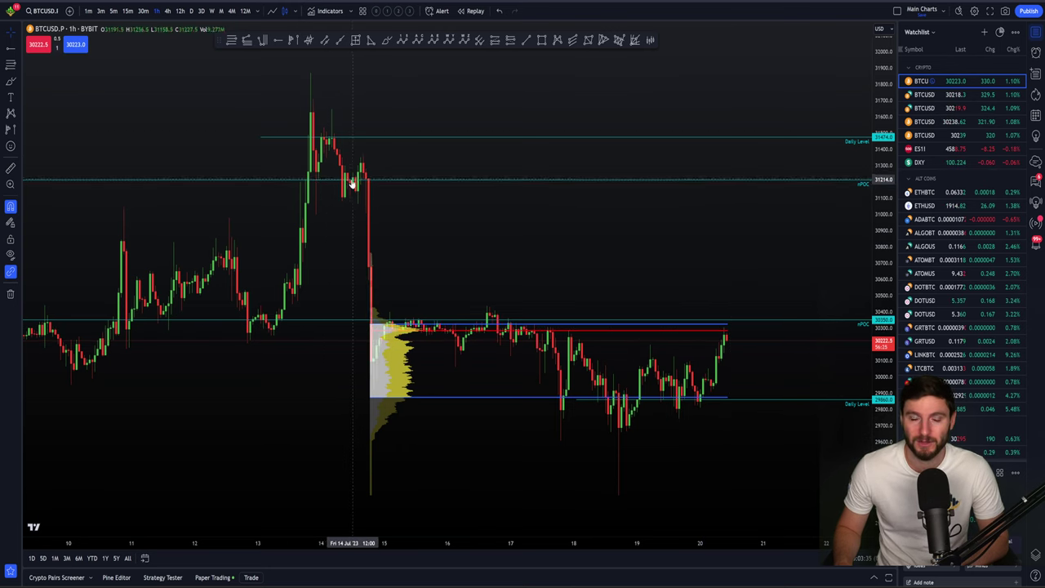
scroll(352, 185, up, 5)
drag(756, 214, 717, 207)
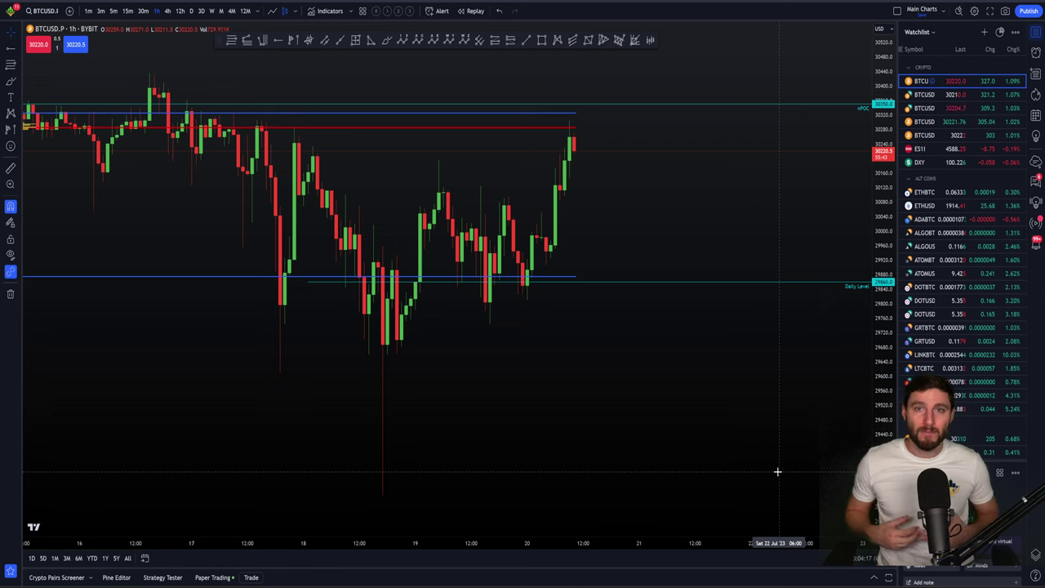
scroll(740, 448, down, 3)
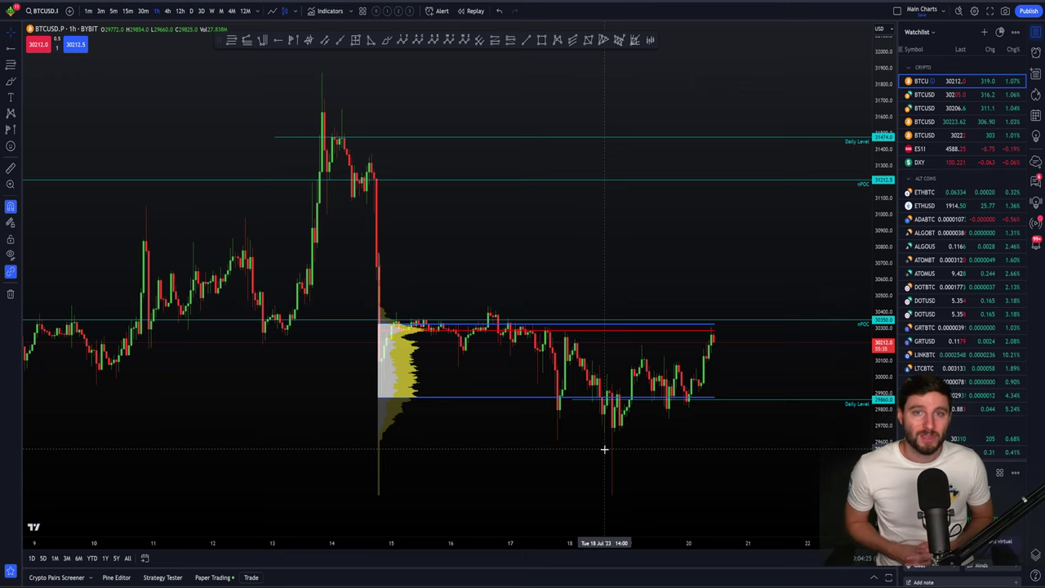
scroll(604, 448, up, 2)
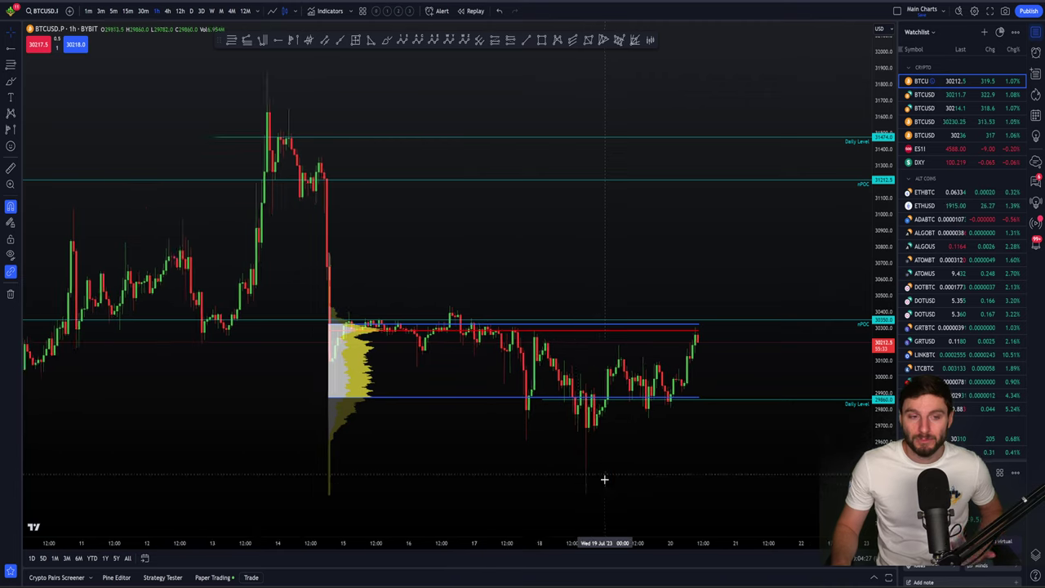
scroll(584, 414, up, 4)
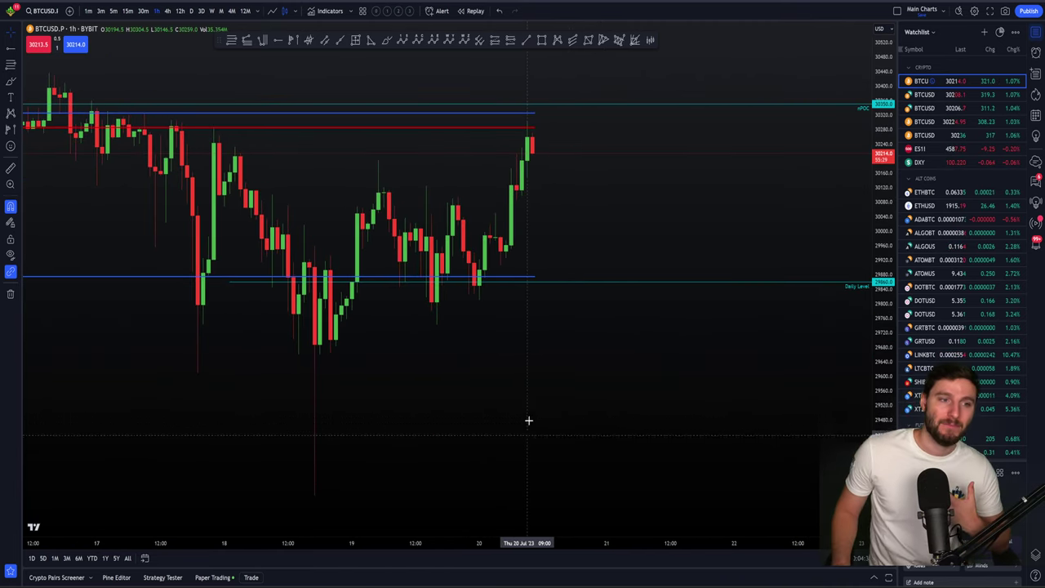
Step: Circle the 19 July price consolidation above the 29860.0 daily level with the Brush, and undo the circle
scroll(523, 408, down, 1)
click(387, 41)
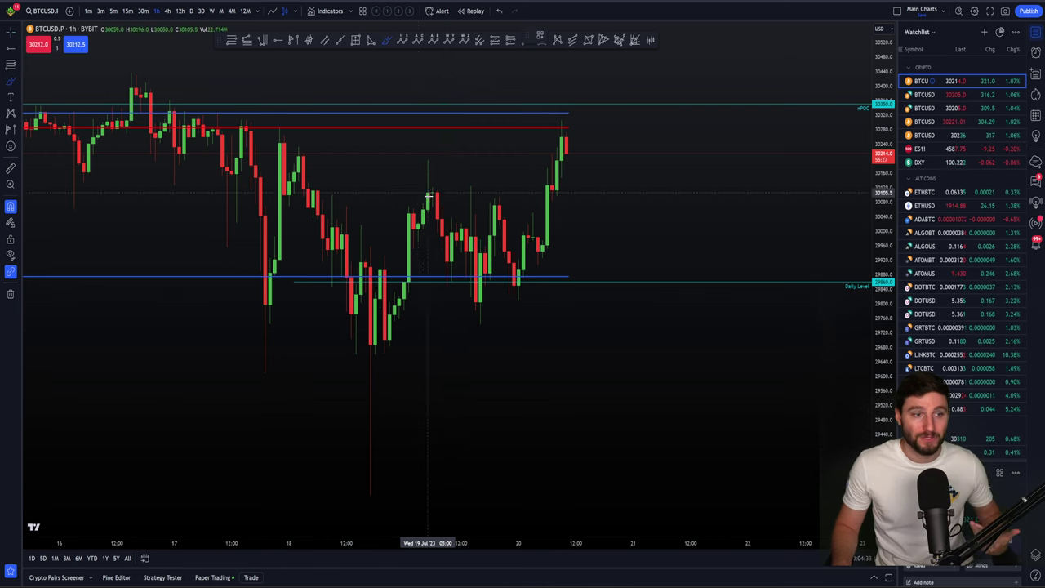
mouse_move(397, 241)
mouse_down()
mouse_move(421, 208)
mouse_move(516, 228)
mouse_move(392, 261)
mouse_move(413, 200)
mouse_up()
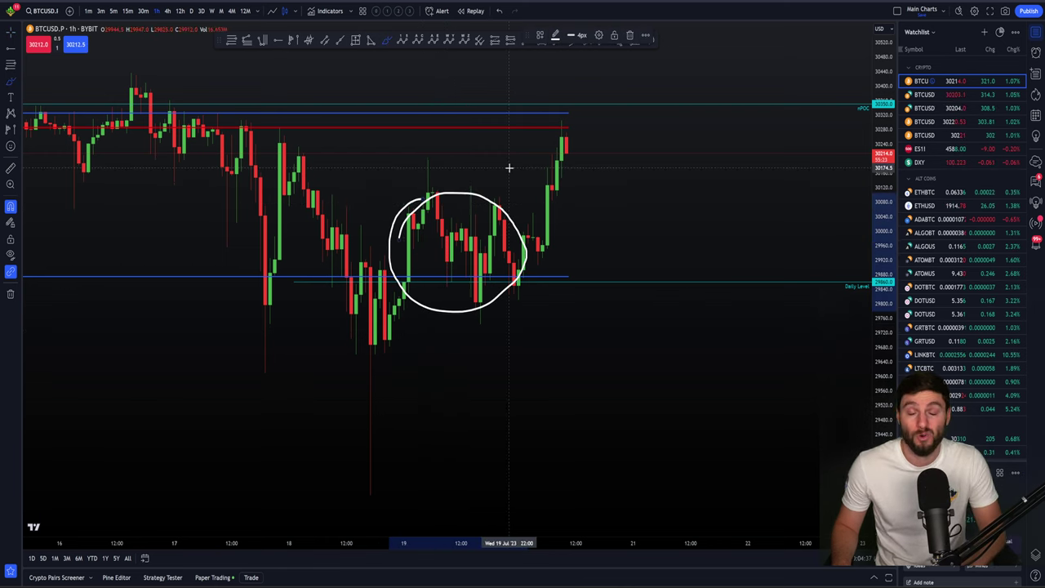
key(ctrl+z)
Step: Brush a steep downward path from the 19 July high and a circle around the latest high near the nPOC, removing each stroke
drag(430, 161, 595, 529)
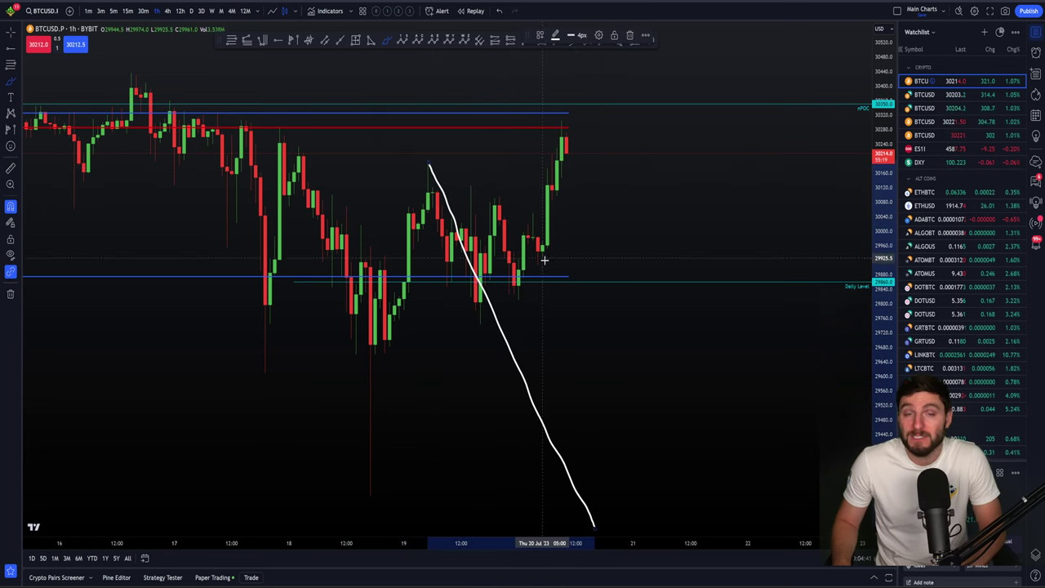
key(ctrl+z)
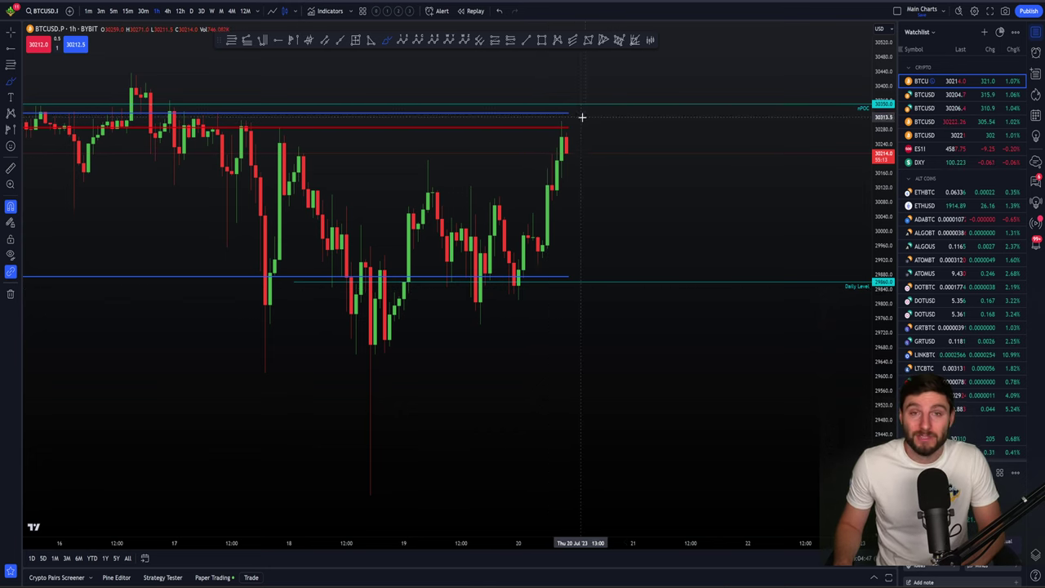
mouse_move(549, 127)
mouse_down()
mouse_move(599, 127)
mouse_move(596, 104)
mouse_move(544, 119)
mouse_move(574, 131)
mouse_up()
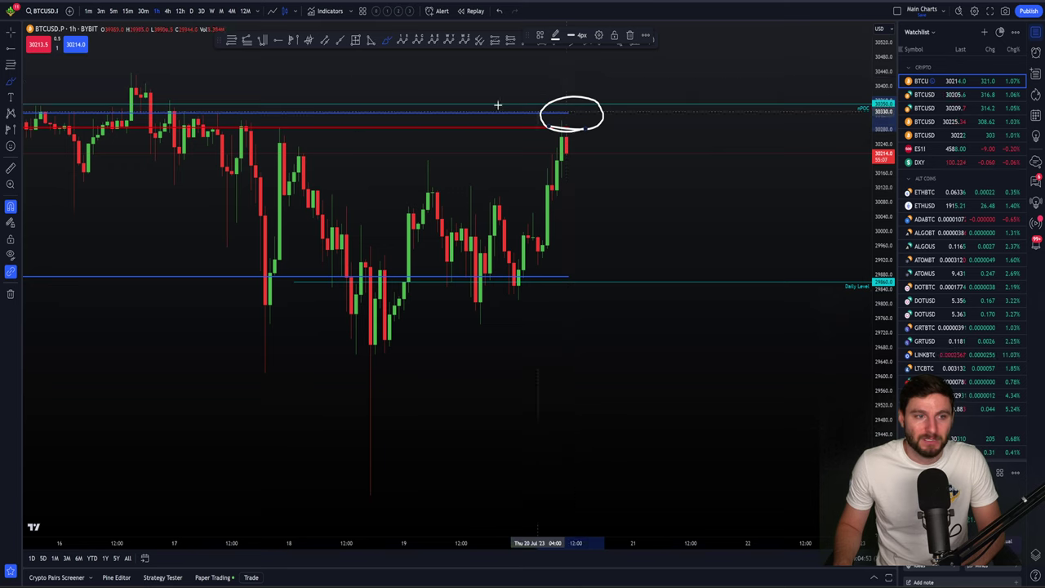
key(Delete)
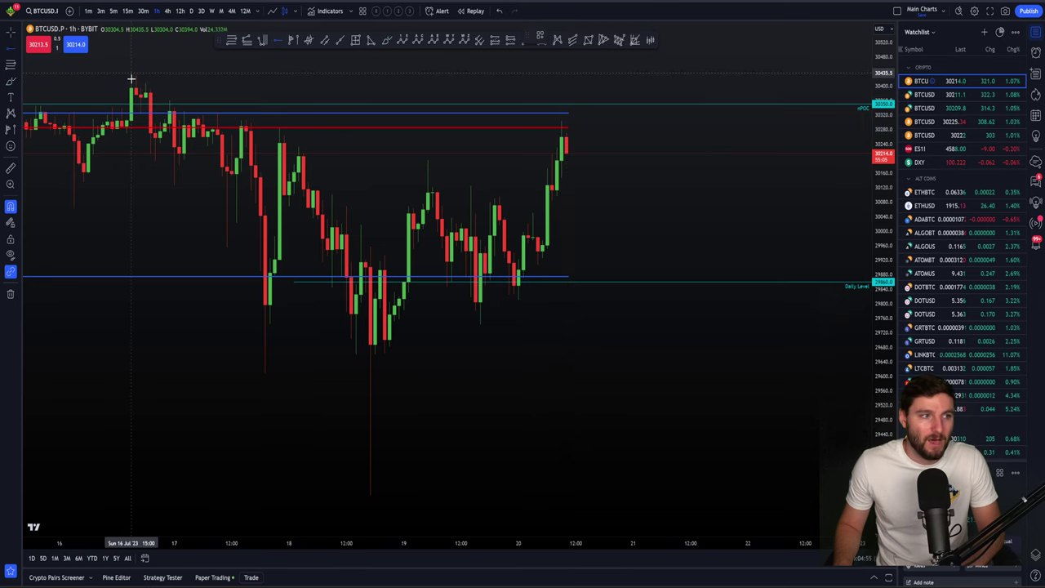
Step: Draw a horizontal ray from the 16 July 15:00 high at 30435.5, compare it with price, and delete it
click(131, 78)
scroll(597, 154, down, 2)
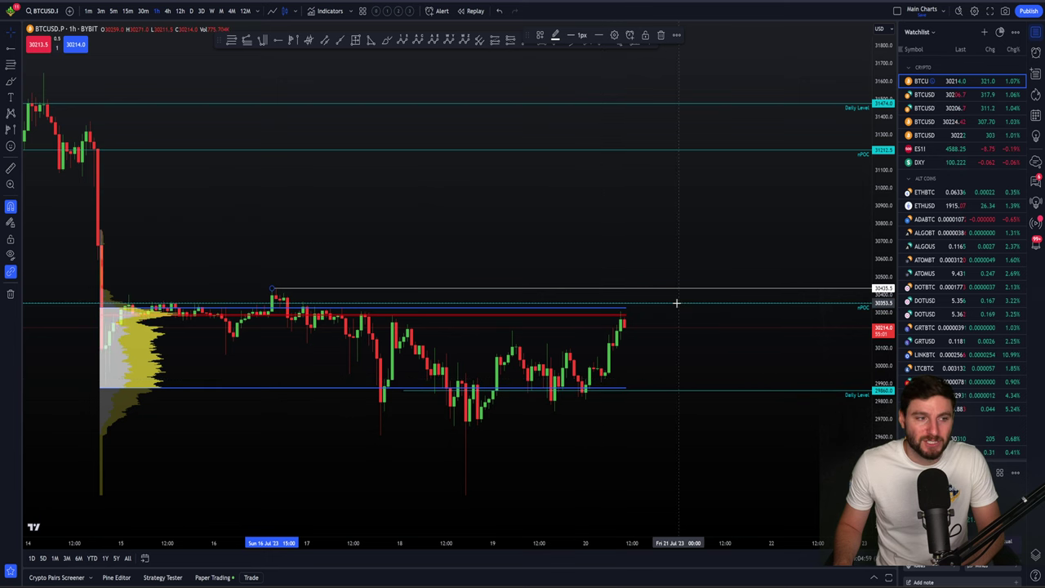
scroll(676, 303, up, 3)
key(Delete)
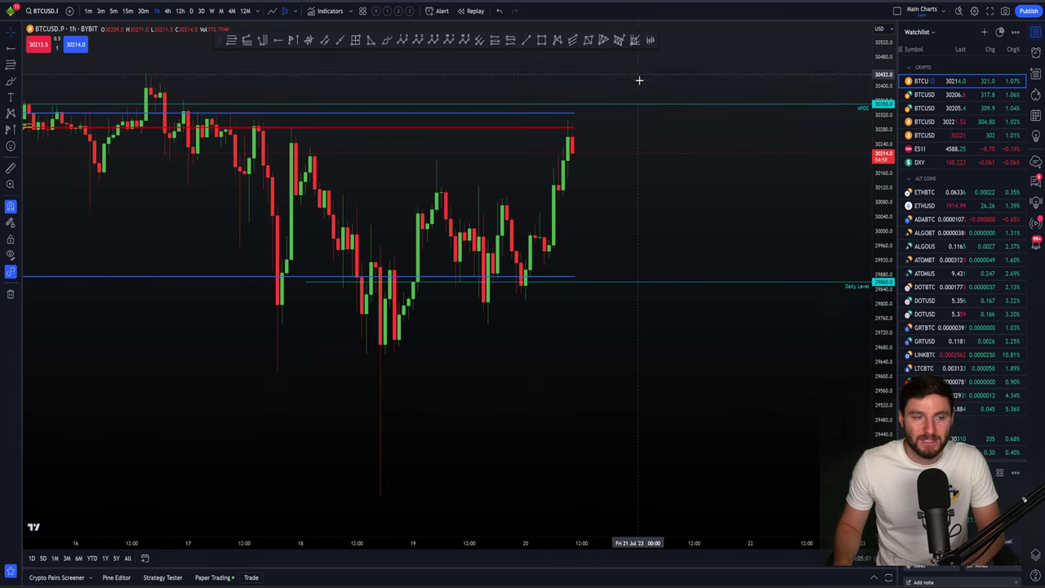
Step: Delete the fixed range volume profile and review the hourly chart with only the daily levels and nPOCs
scroll(683, 175, down, 2)
click(377, 279)
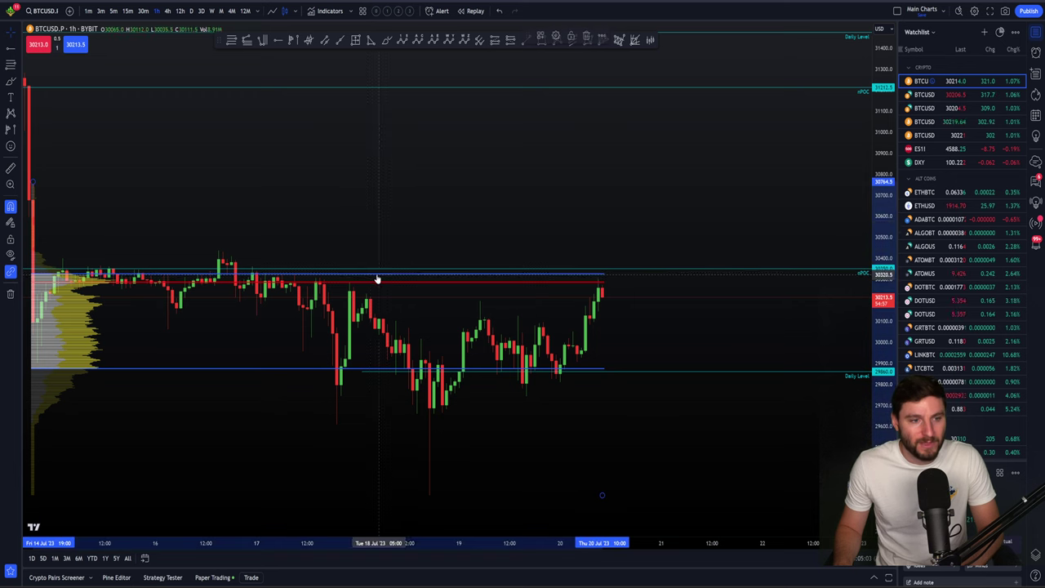
key(Delete)
scroll(707, 320, down, 2)
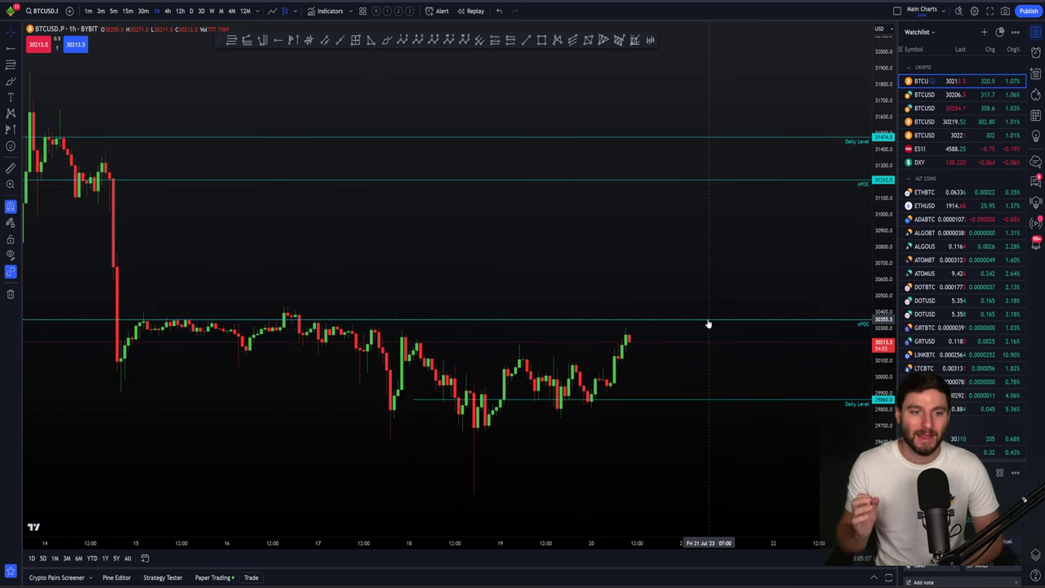
scroll(681, 309, up, 2)
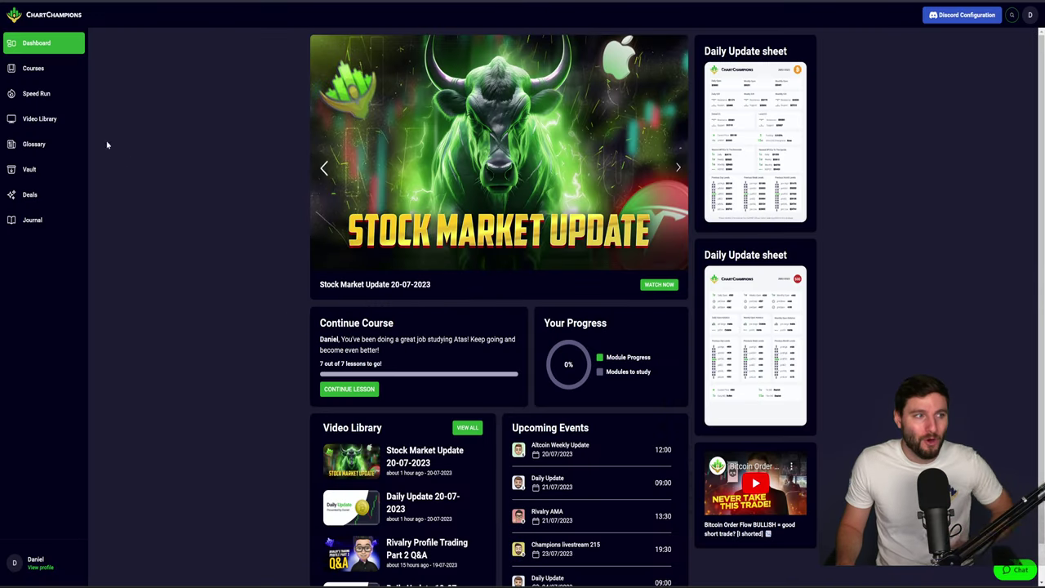
Step: Open the courses on the ChartChampions website and look through the course list
click(26, 59)
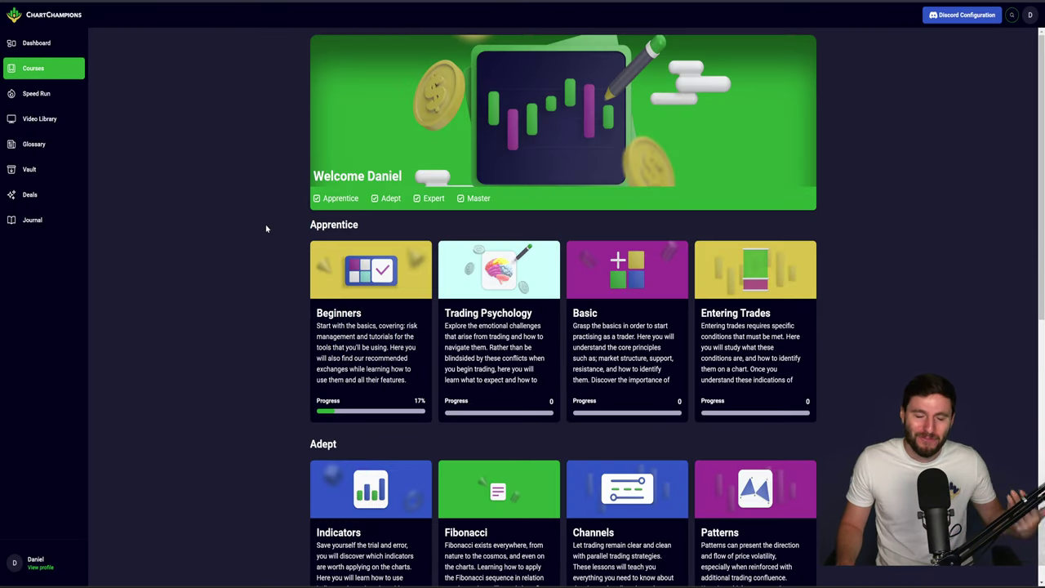
scroll(286, 302, down, 5)
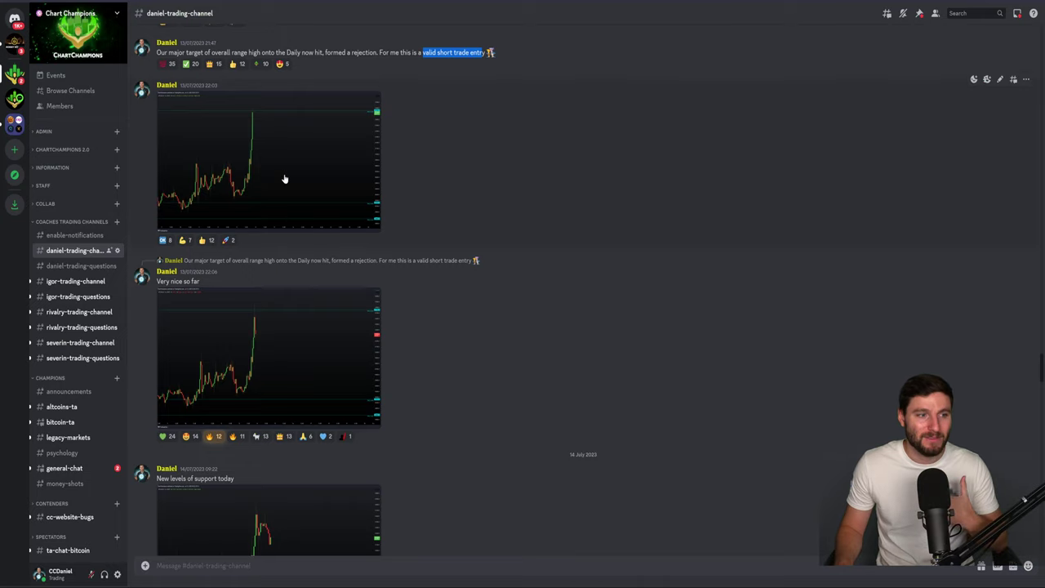
Step: Switch to Discord and view the 13 July 22:03 chart and the Bybit BTCUSDT short result, highlighting "valid short trade" in the entry post
click(285, 178)
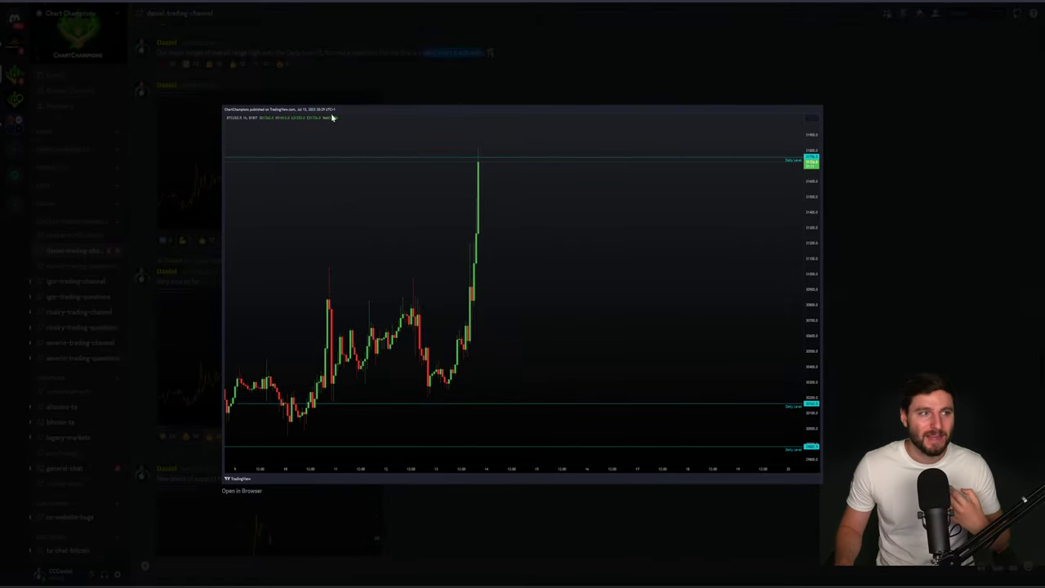
click(514, 74)
drag(423, 53, 471, 53)
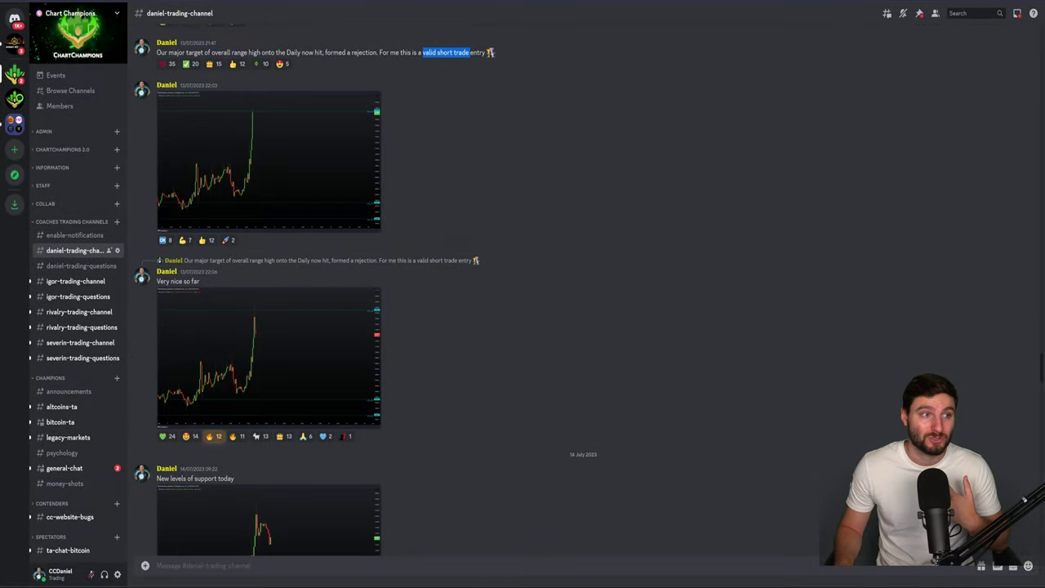
scroll(298, 175, down, 10)
click(298, 175)
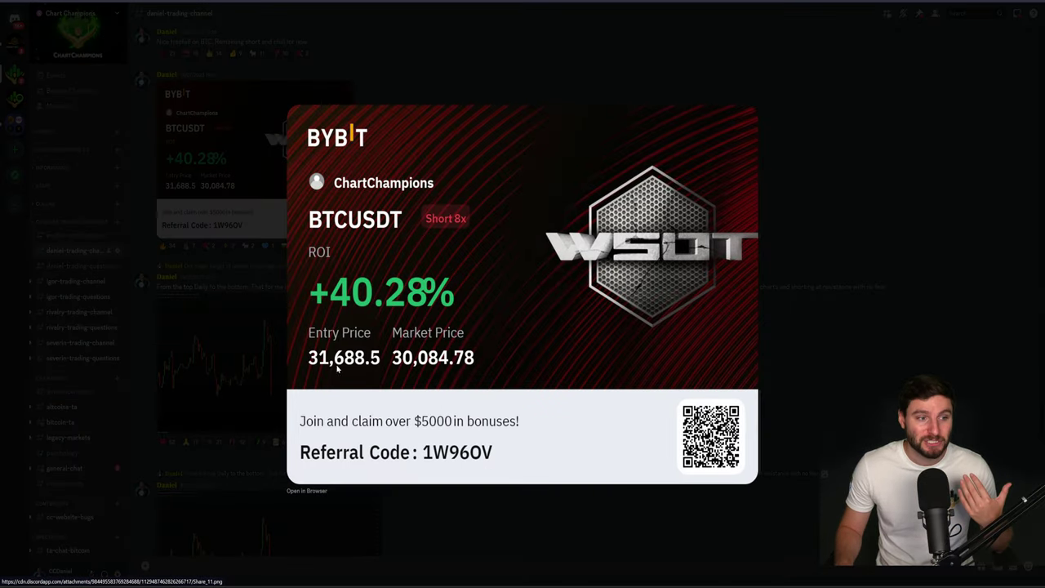
Step: Check the TradingView hourly chart, return to Discord and open the 13 July 22:06 "Very nice so far" chart image
key(alt+Tab)
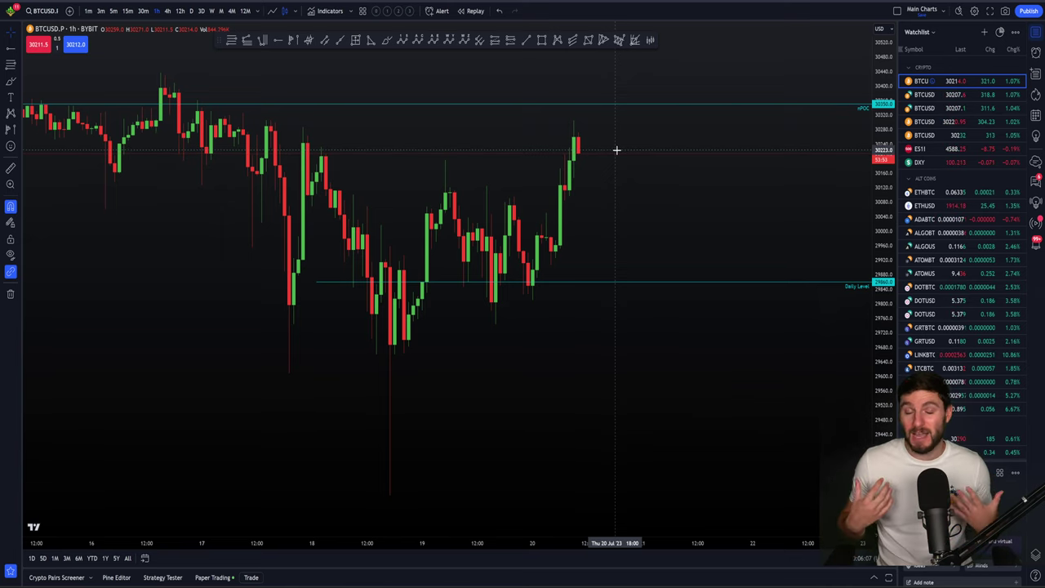
key(alt+Tab)
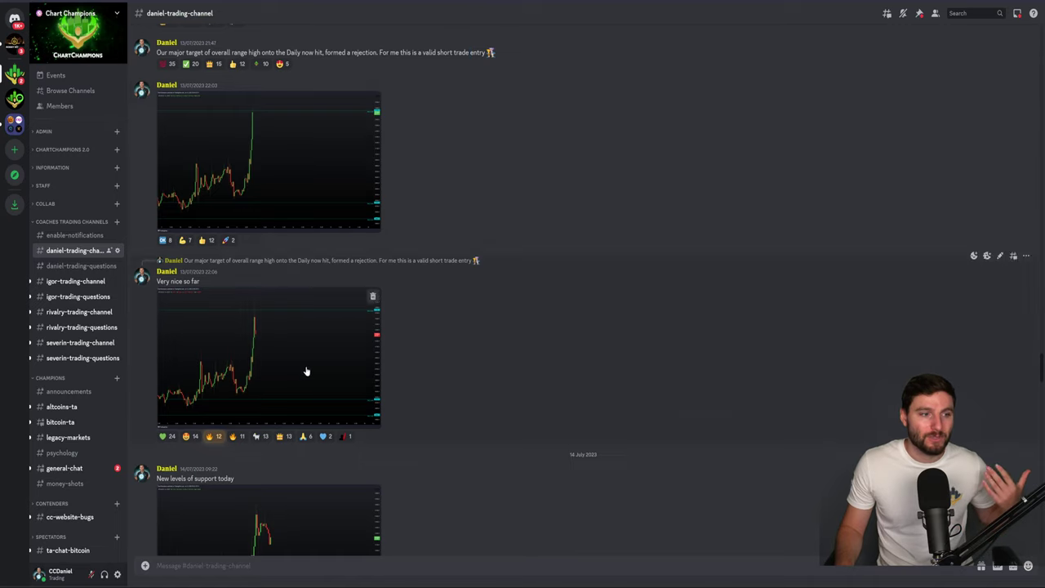
click(303, 368)
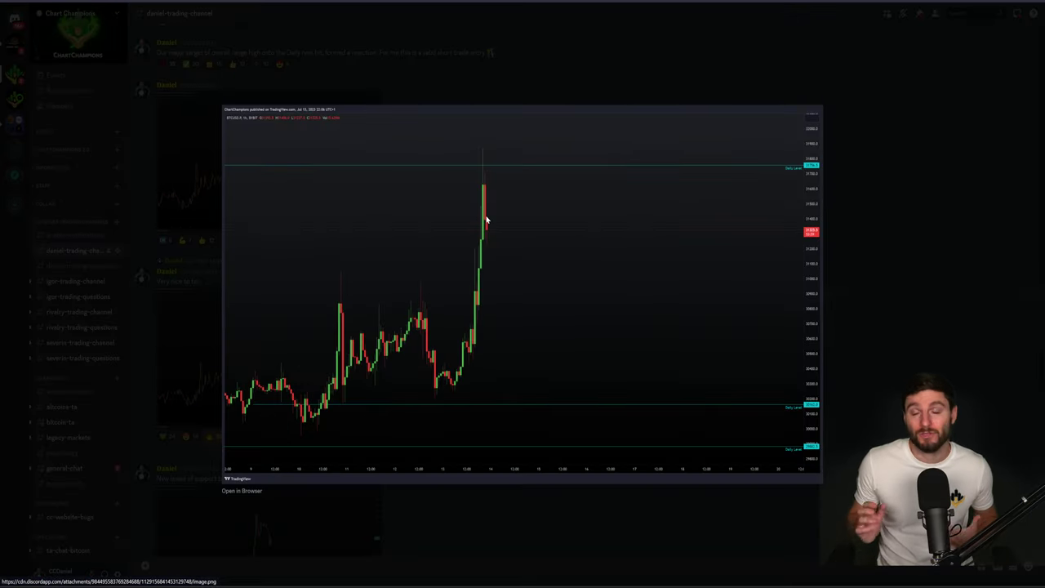